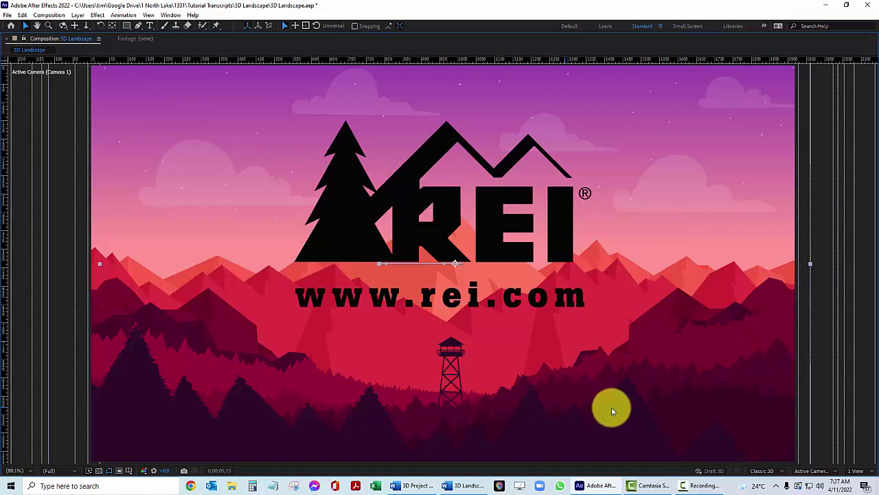
Step: Show the Default view, split the viewer into 2 Views, and restore the full workspace
key("F10")
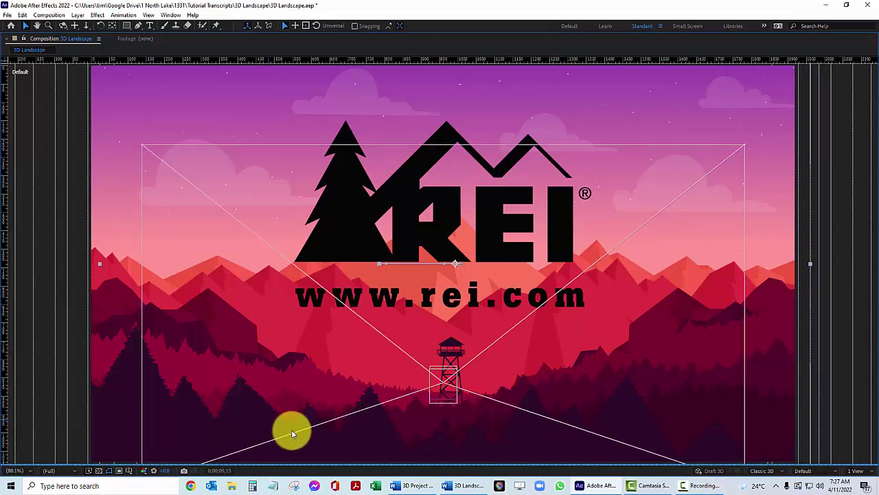
left_click(858, 471)
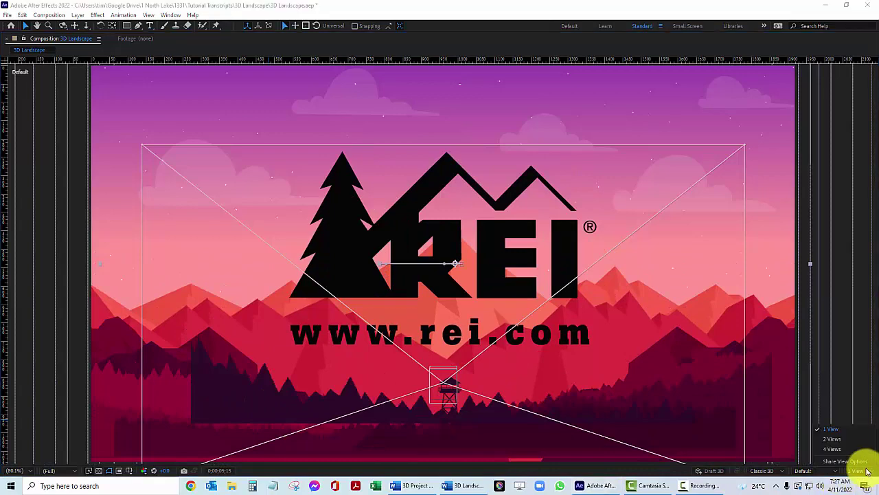
left_click(836, 444)
key("grave")
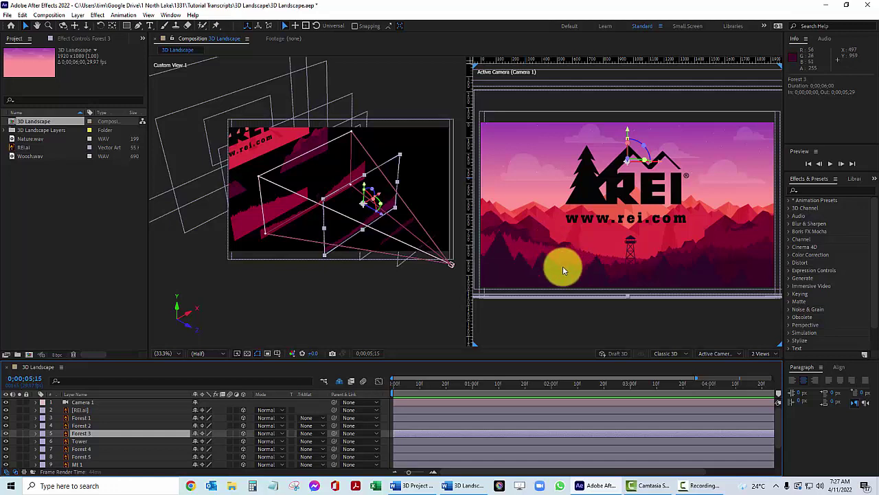
left_click(410, 386)
left_click_drag(410, 390, 667, 408)
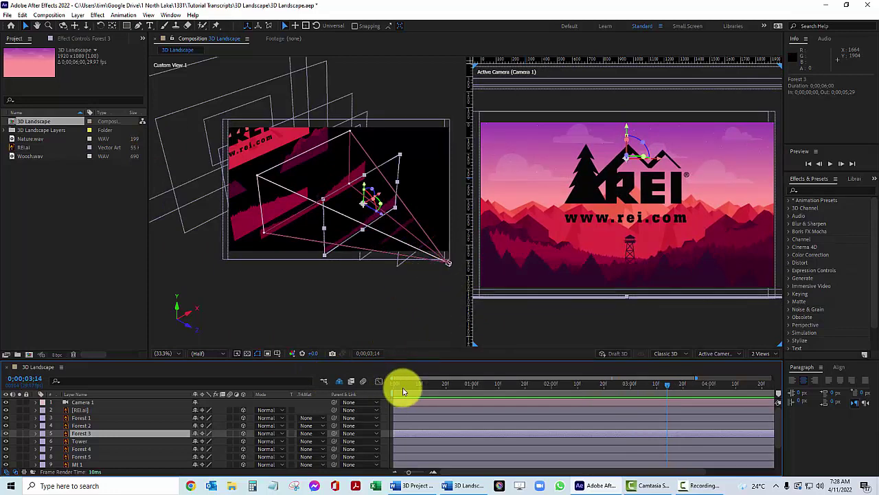
left_click(660, 387)
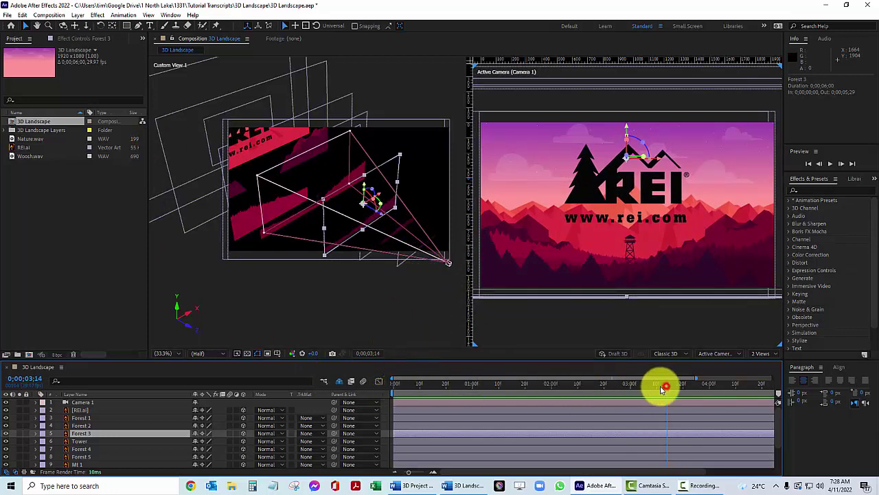
left_click_drag(650, 392, 623, 414)
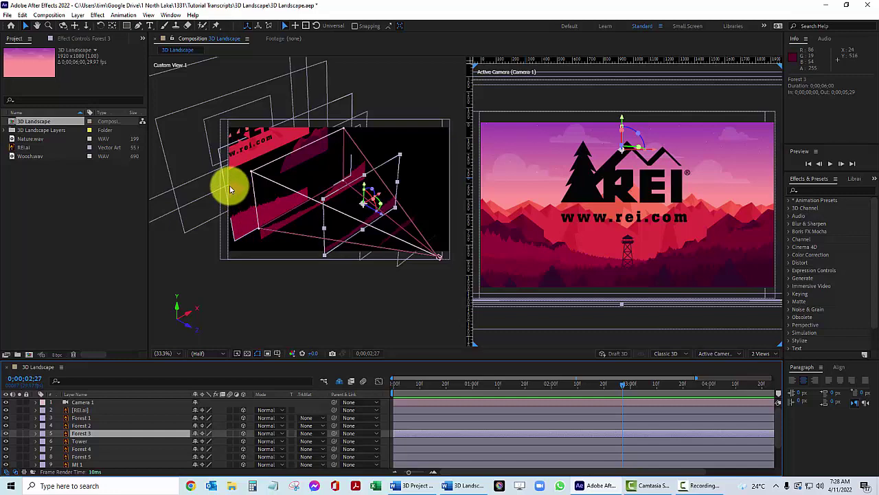
left_click(10, 18)
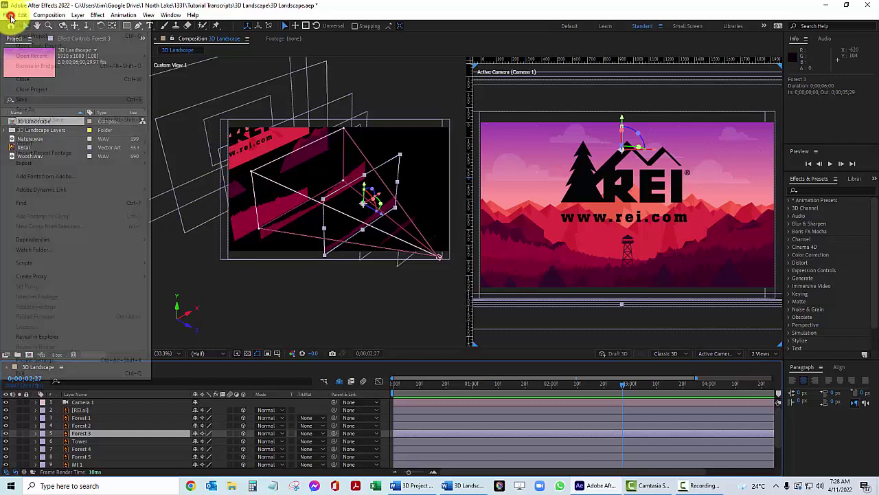
Step: Start a new empty project without saving the old one
mouse_move(21, 27)
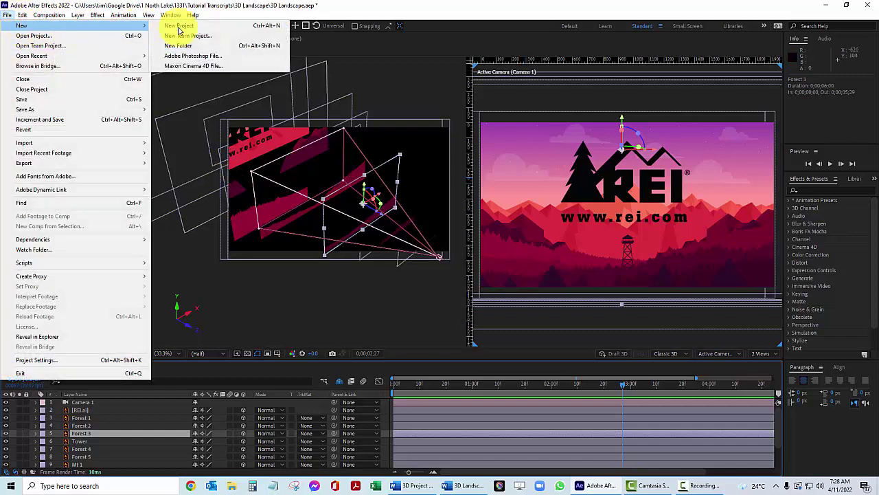
left_click(206, 26)
key("Return")
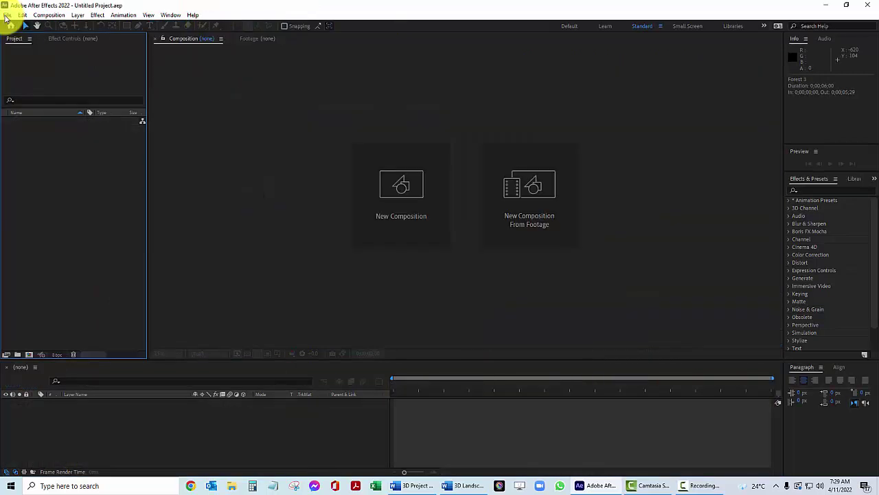
left_click(8, 16)
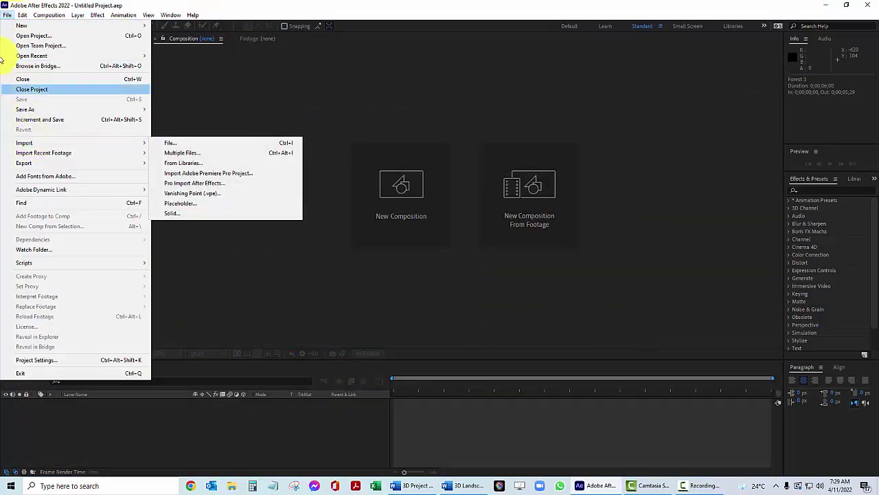
left_click(7, 15)
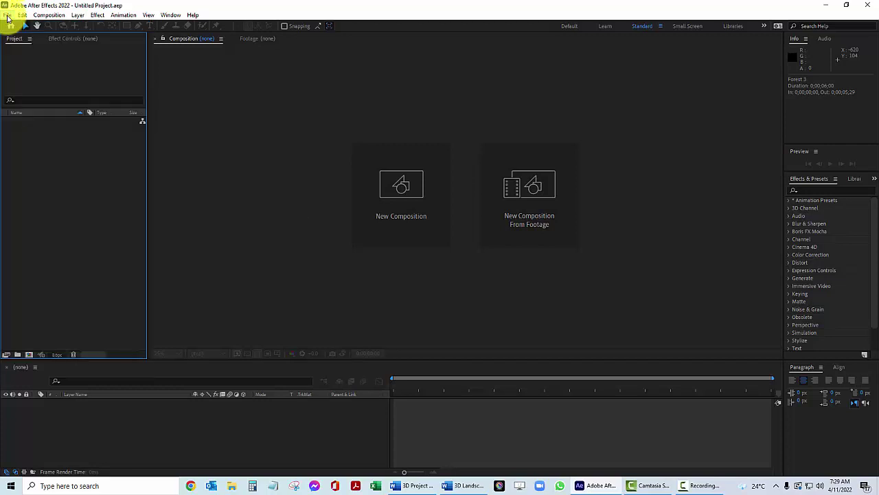
Step: Import 3D Landscape.ai with Import Kind set to Composition
double_click(56, 221)
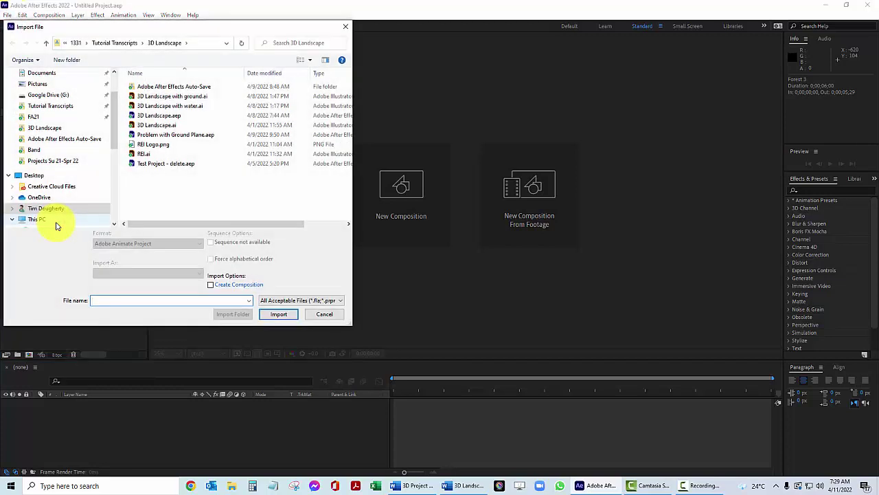
left_click(154, 125)
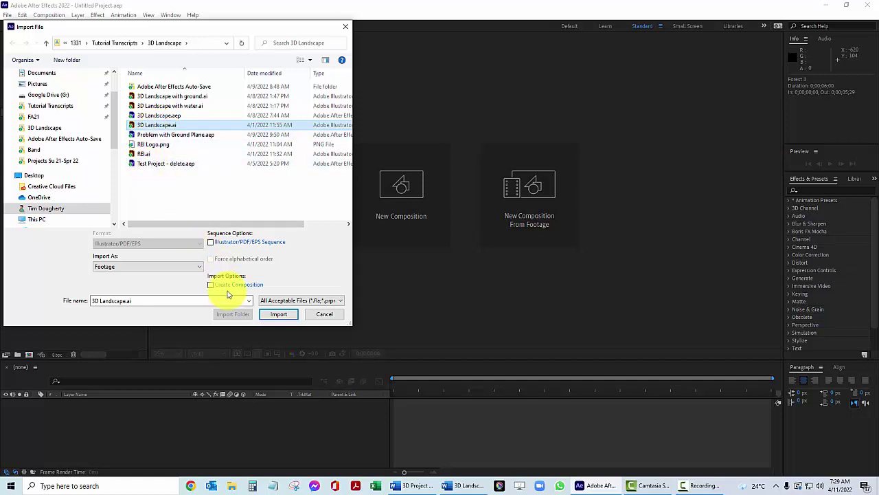
left_click(279, 313)
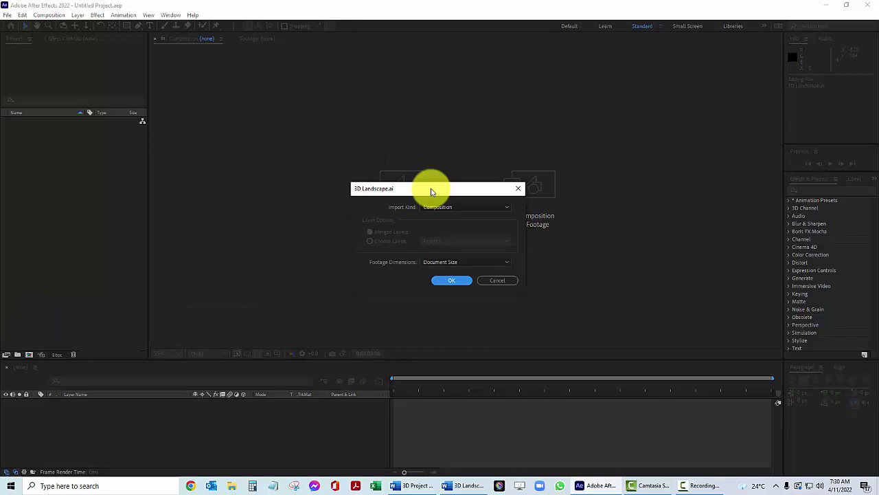
left_click(432, 207)
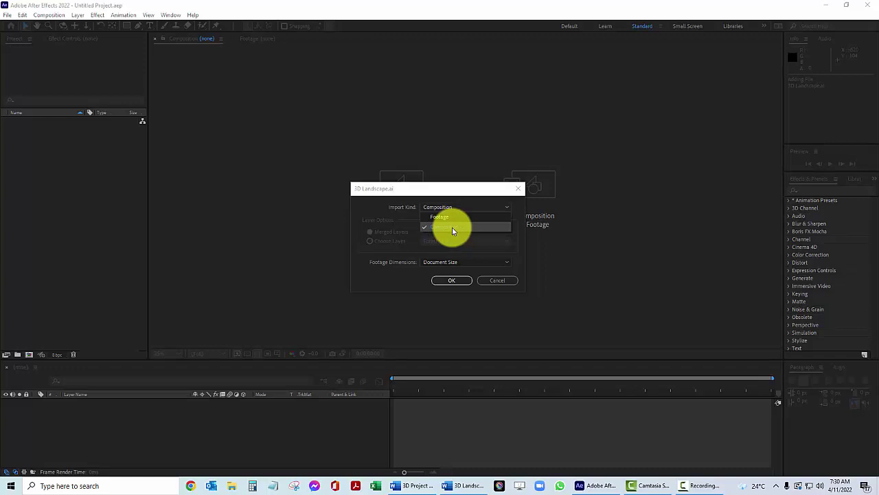
left_click(452, 229)
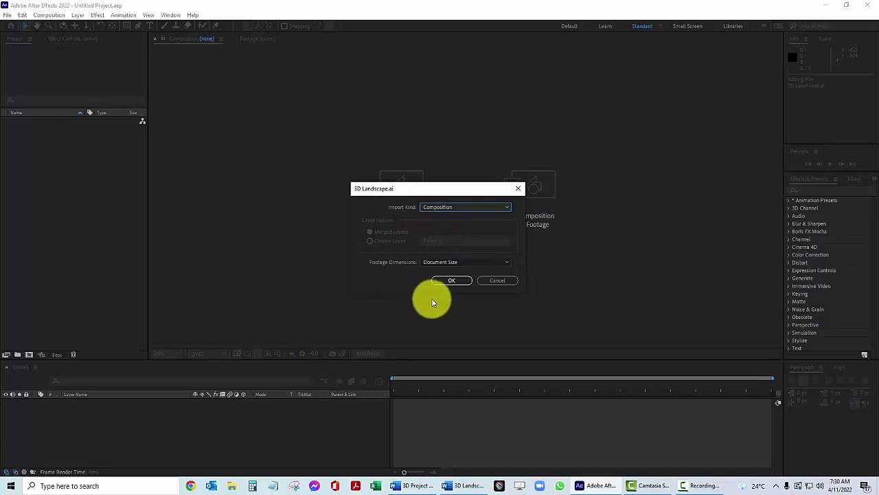
left_click(451, 281)
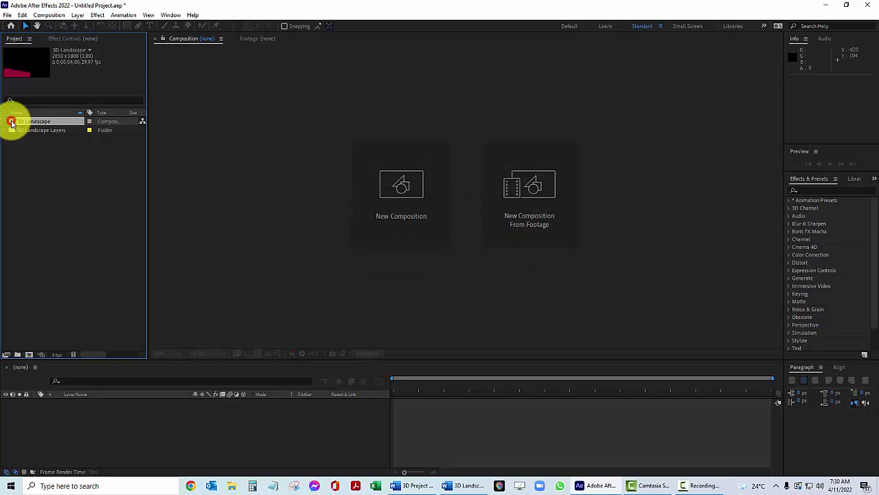
Step: Open the 3D Landscape composition and review its 11 layers, selecting Mt 2
double_click(11, 123)
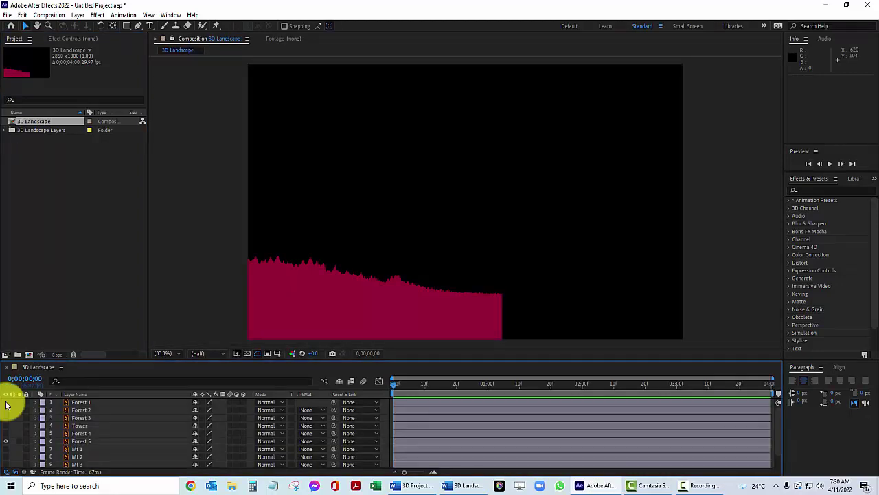
scroll(7, 406, "down", 2)
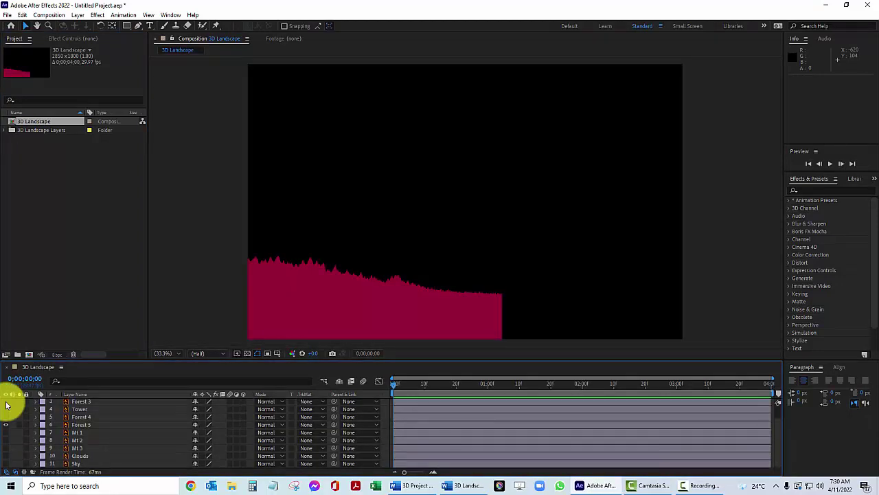
scroll(6, 405, "up", 2)
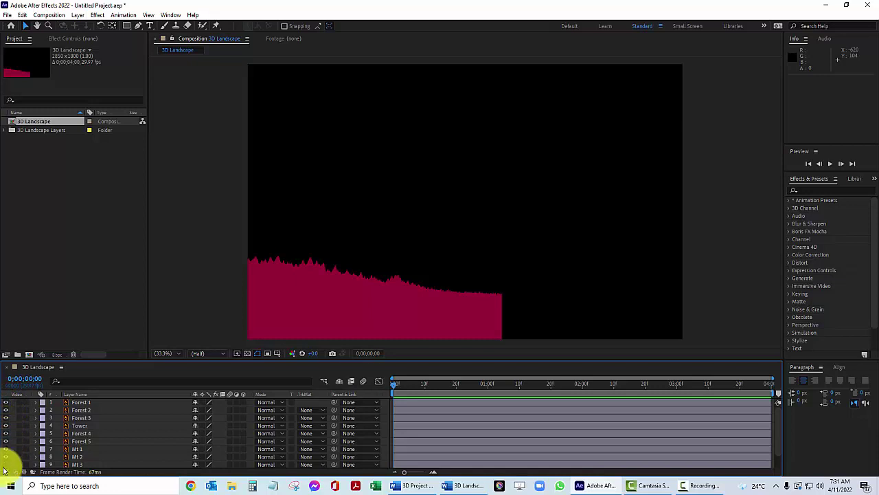
scroll(7, 467, "down", 2)
left_click(52, 440)
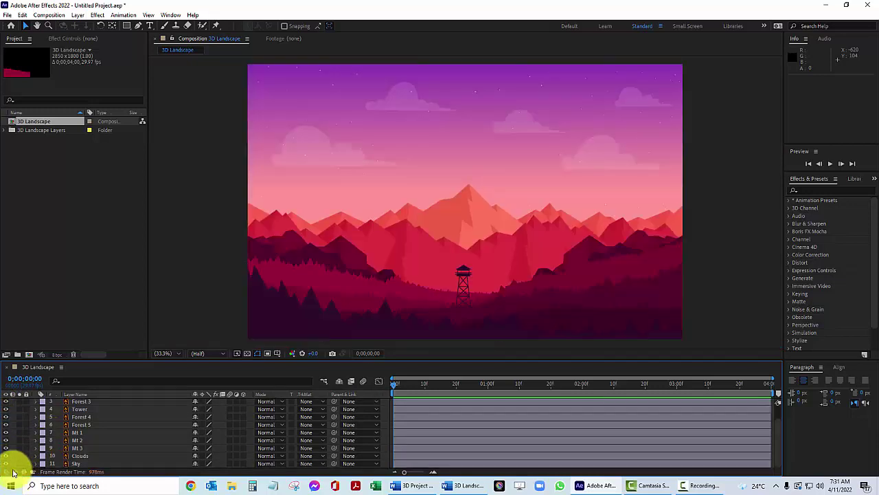
scroll(14, 431, "up", 2)
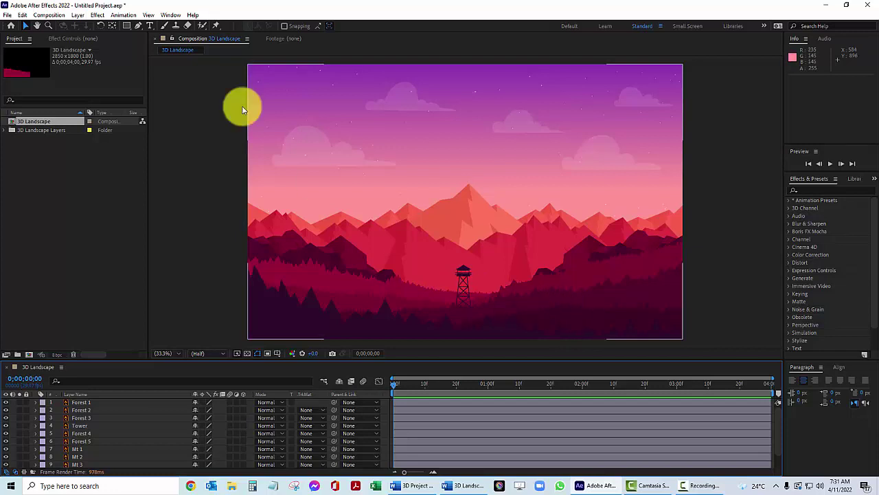
left_click(55, 16)
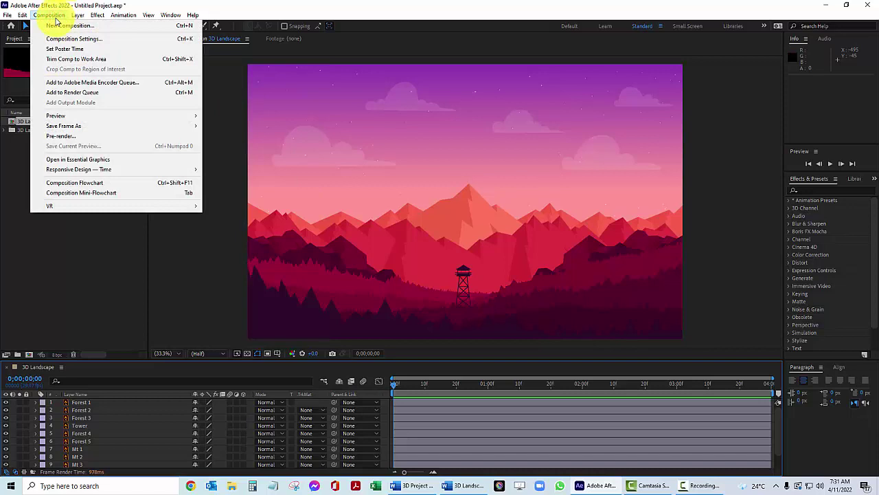
Step: Apply the HDTV 1080 29.97 preset and a 600 (six-second) duration in Composition Settings
left_click(65, 40)
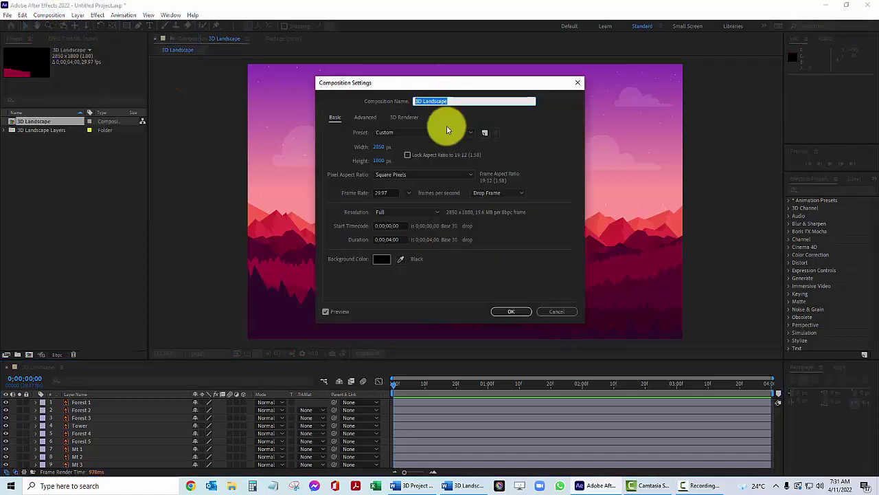
left_click(471, 131)
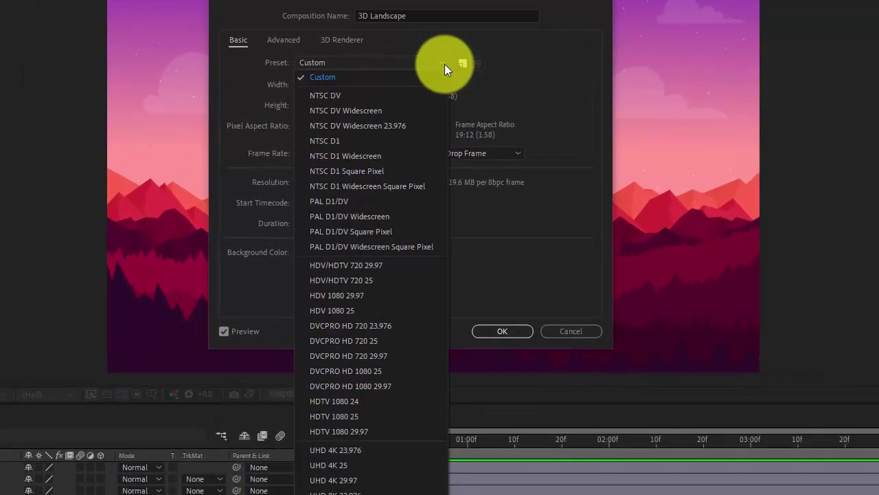
left_click(405, 429)
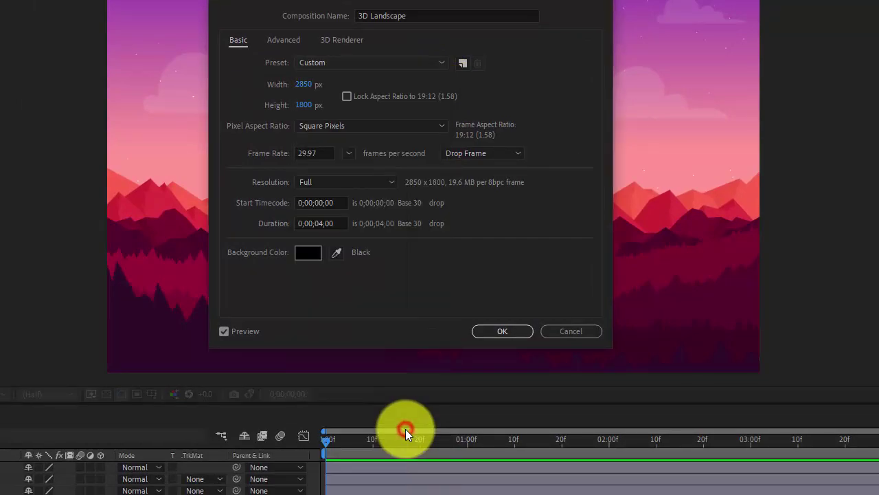
left_click(341, 223)
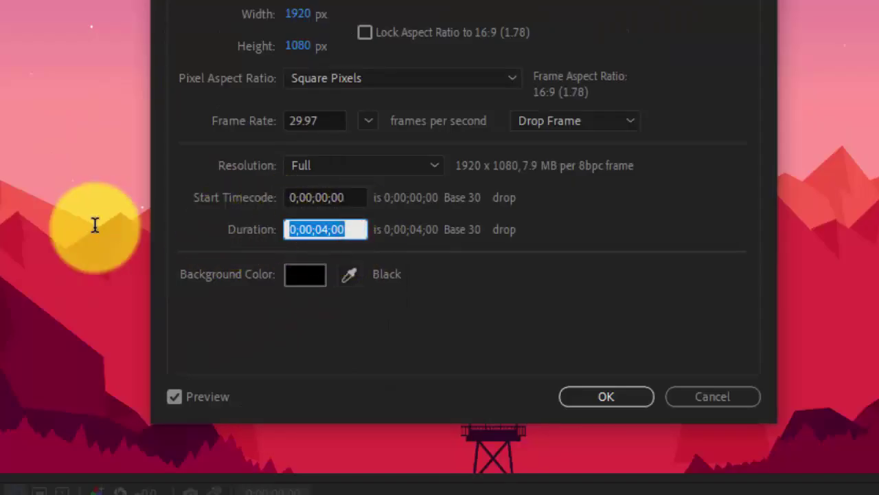
type("600")
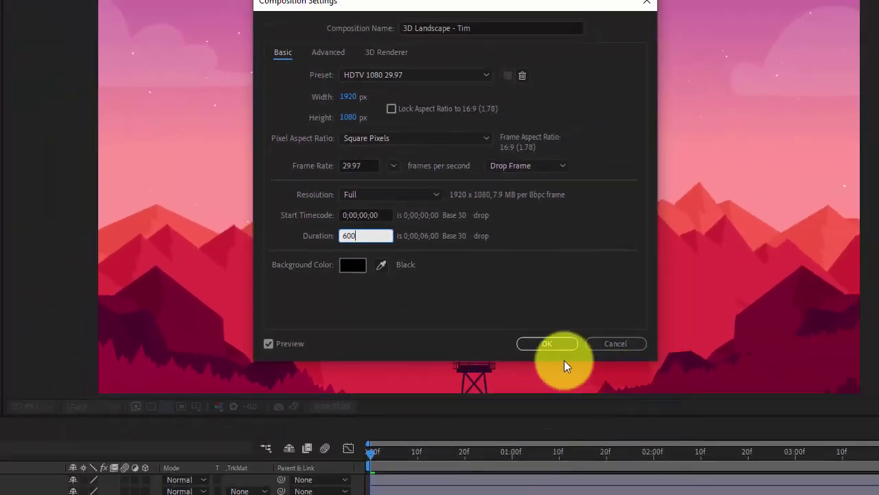
left_click(545, 345)
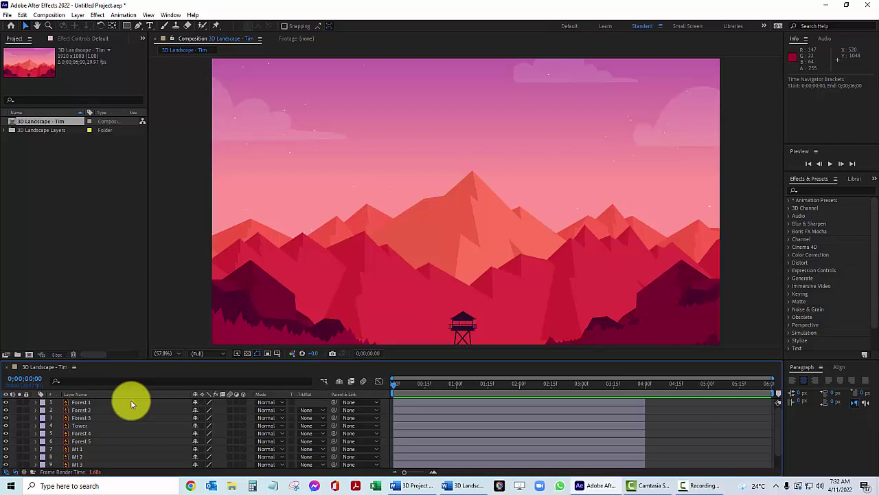
Step: Enlarge the timeline and drag all 11 layers' out-points to 0;00;06;00
left_click(132, 403)
scroll(129, 419, "down", 2)
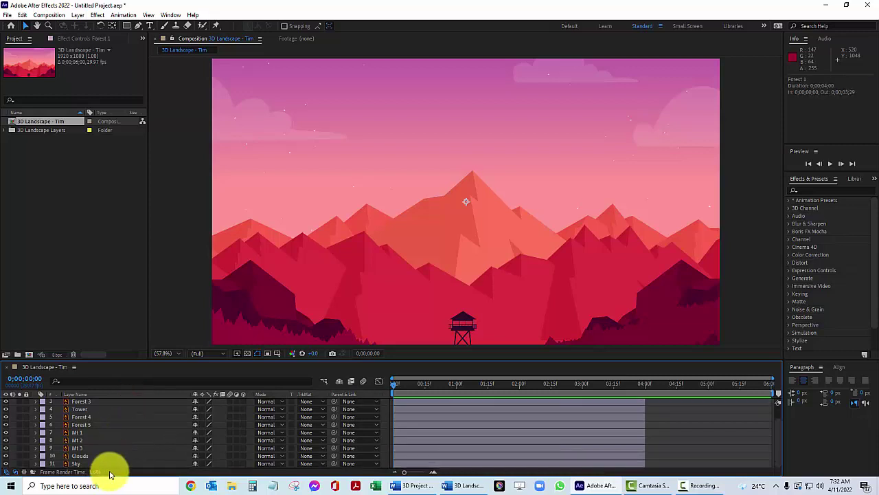
left_click_drag(134, 360, 128, 333)
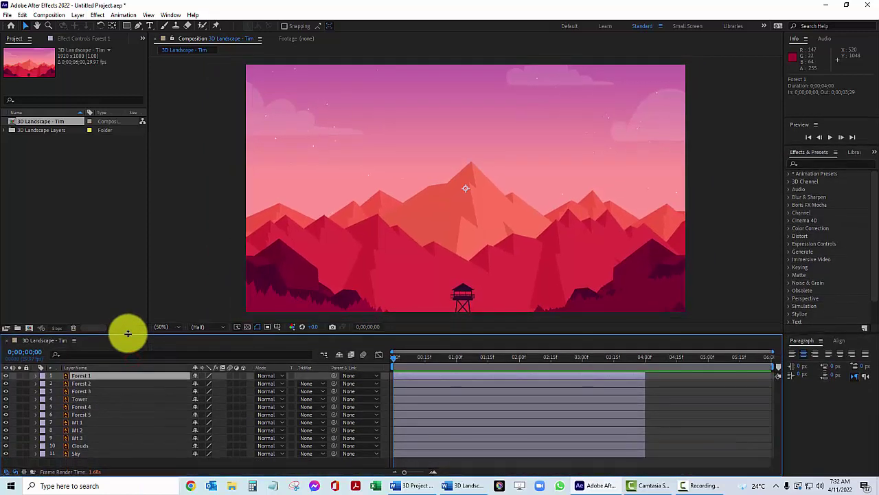
left_click(78, 456, "shift")
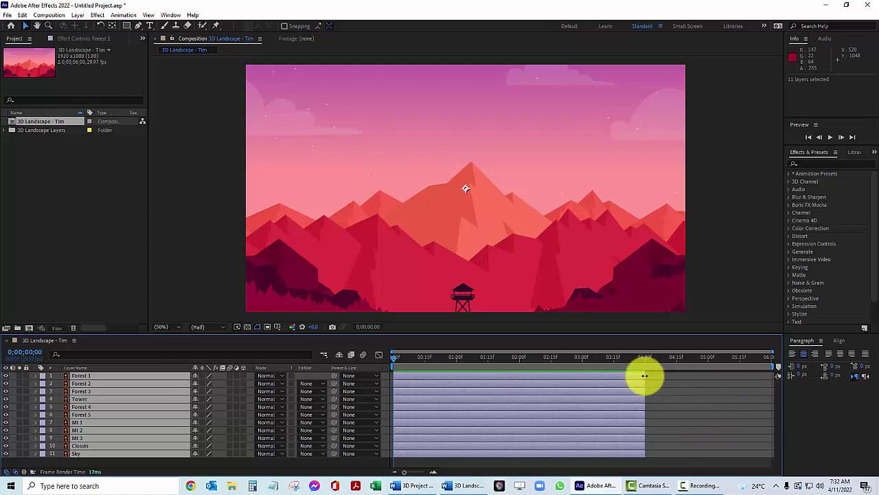
left_click_drag(645, 376, 771, 391)
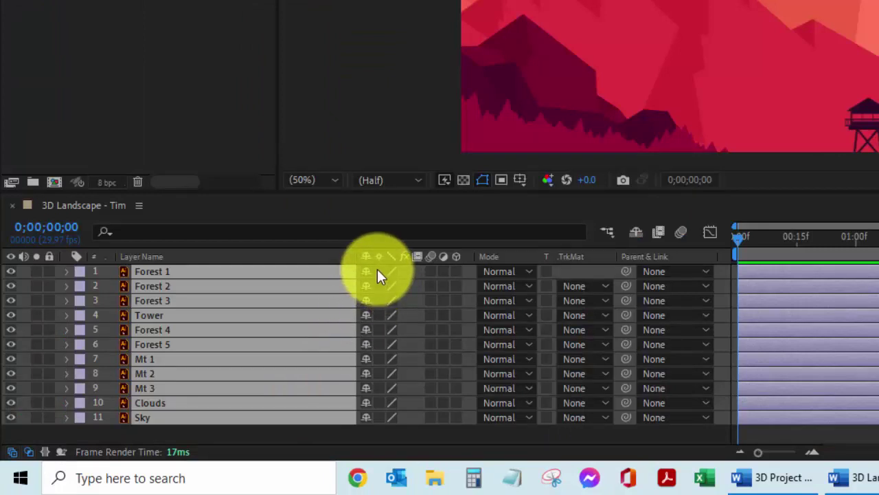
Step: Turn on Continuously Rasterize for layers Forest 1 through Clouds
left_click_drag(377, 268, 382, 429)
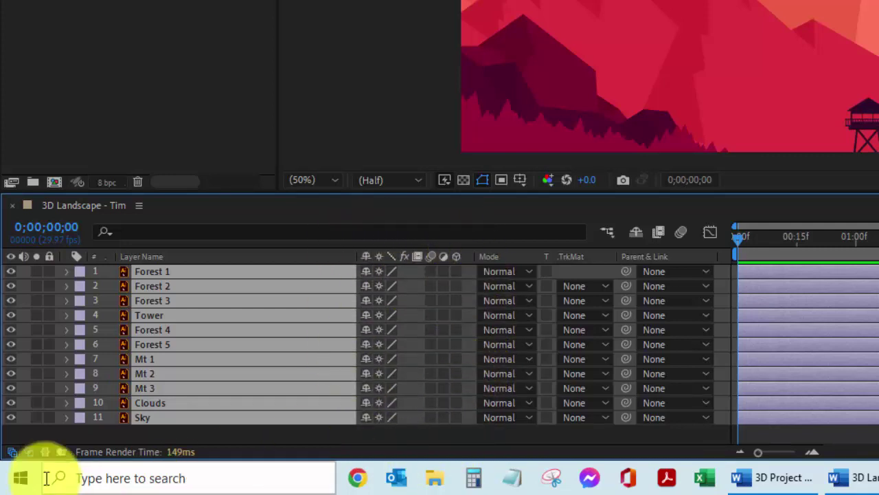
left_click(10, 453)
left_click(10, 453)
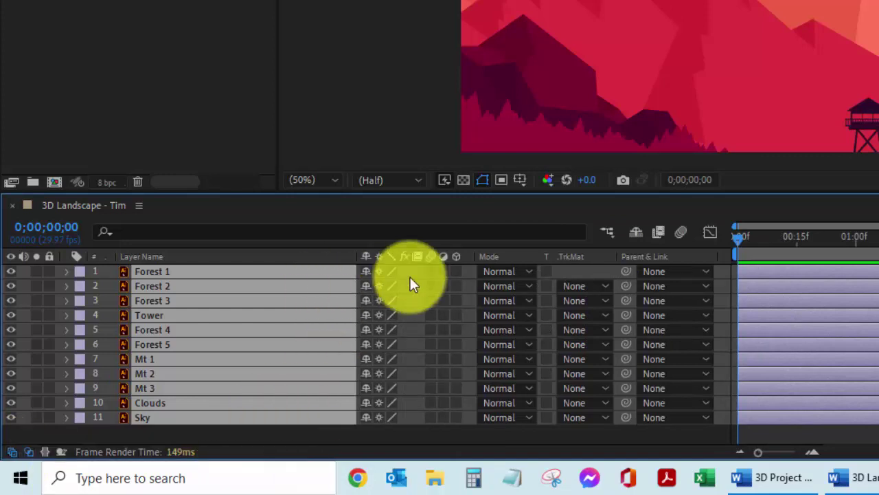
Step: Make Forest 1 through Mt 3 3D layers, then deselect all
left_click(455, 270)
left_click_drag(455, 270, 459, 388)
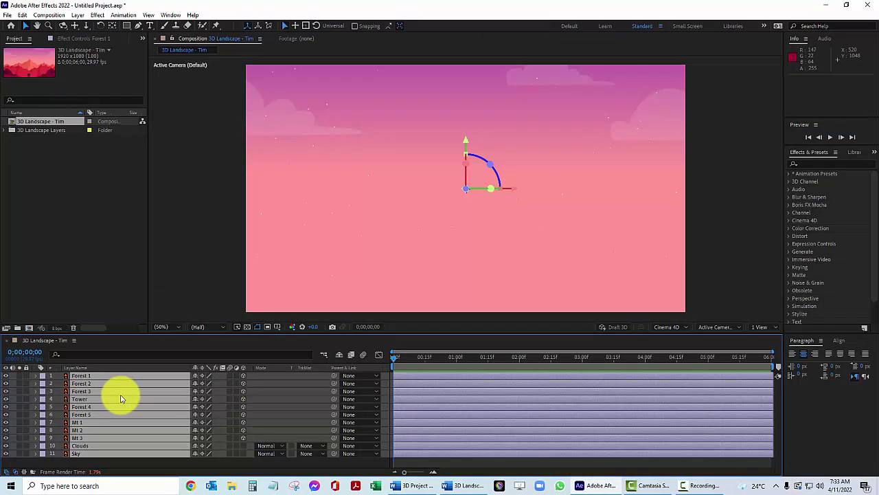
key("F2")
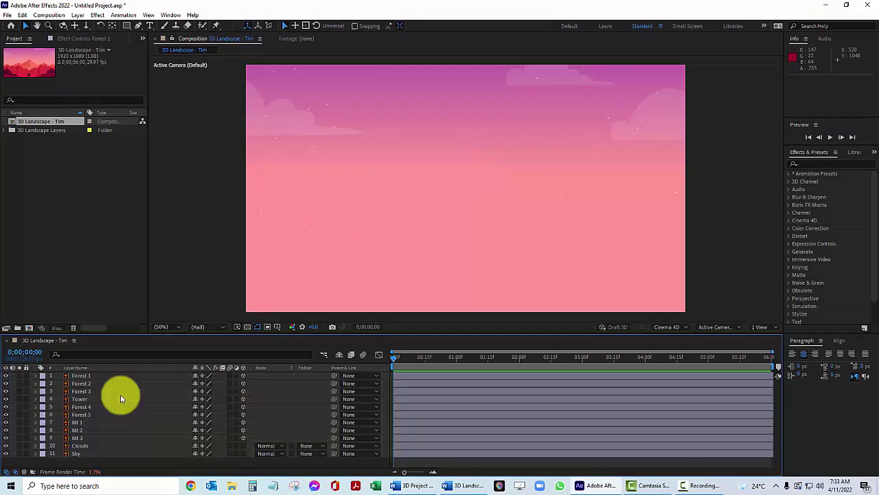
Step: Add a two-node camera named Camera 1 with the 50mm preset
left_click(77, 15)
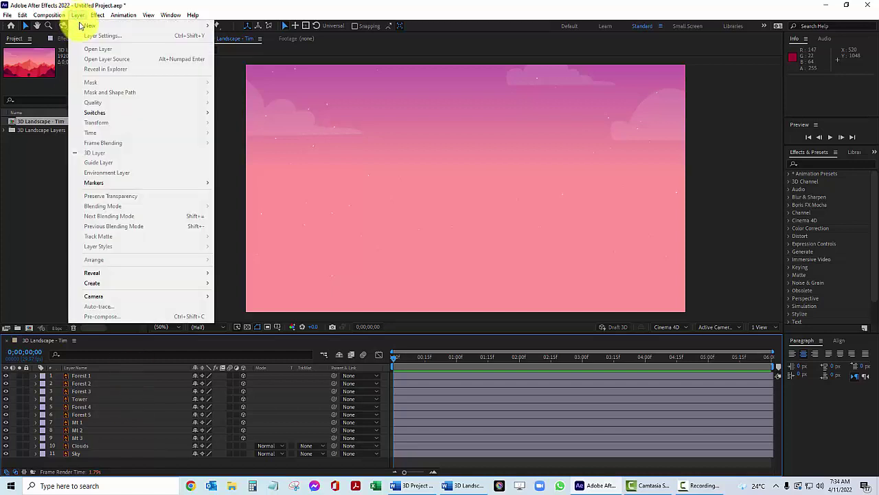
mouse_move(86, 28)
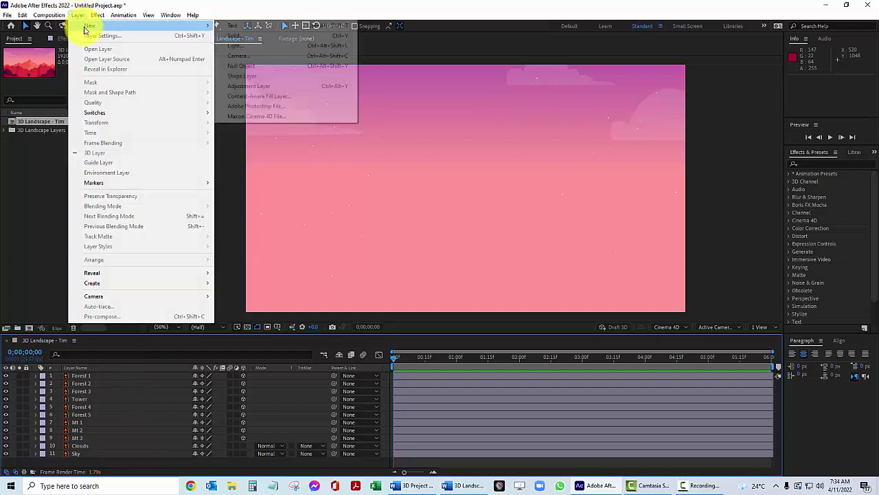
left_click(242, 56)
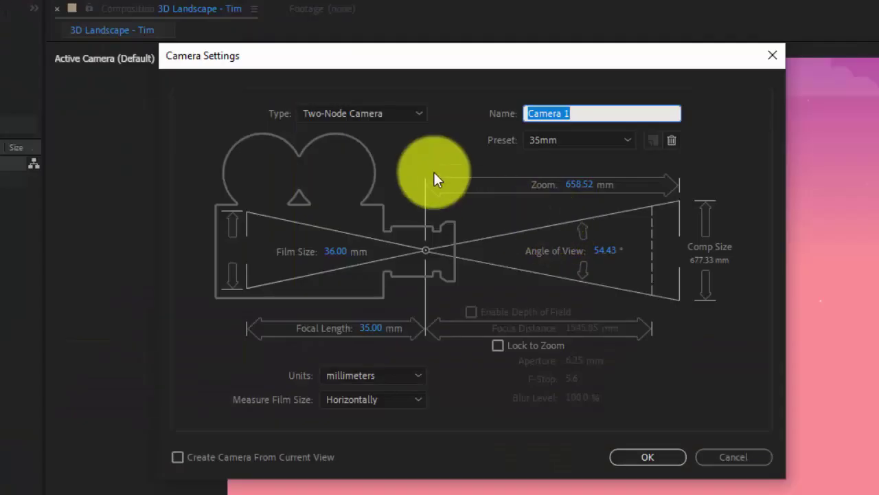
left_click(422, 113)
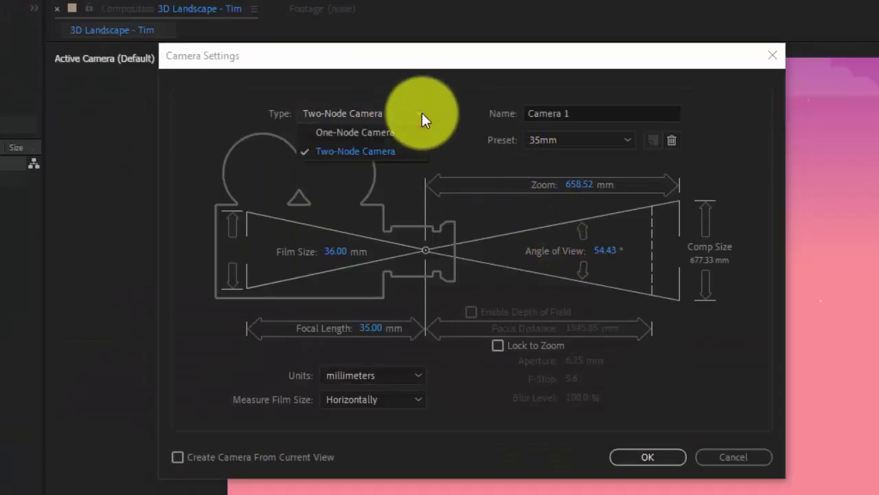
left_click(422, 113)
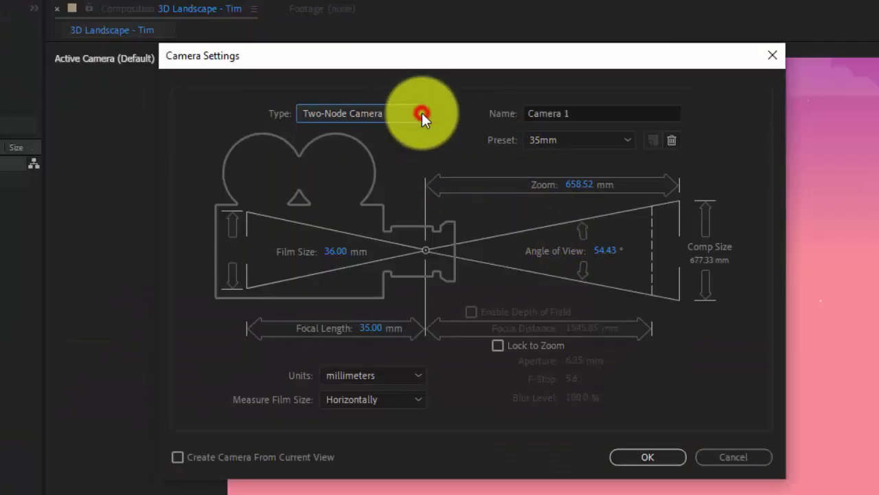
left_click(628, 140)
left_click(578, 275)
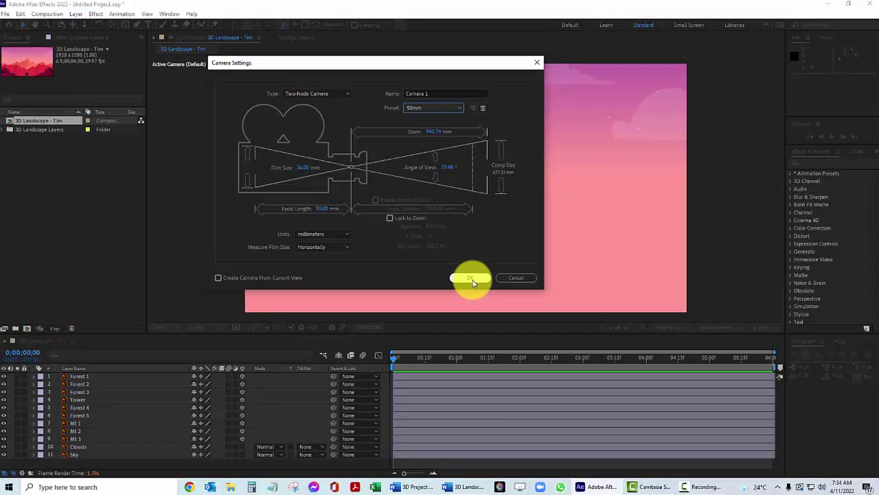
left_click(471, 278)
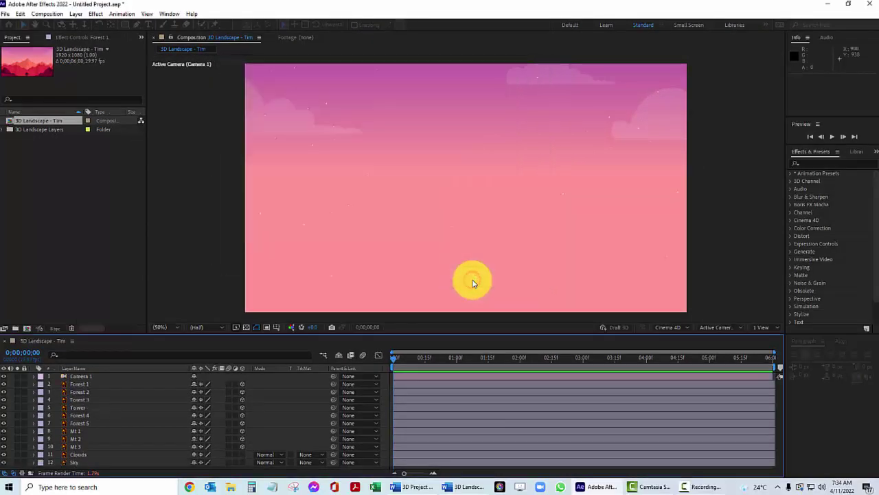
left_click(82, 376)
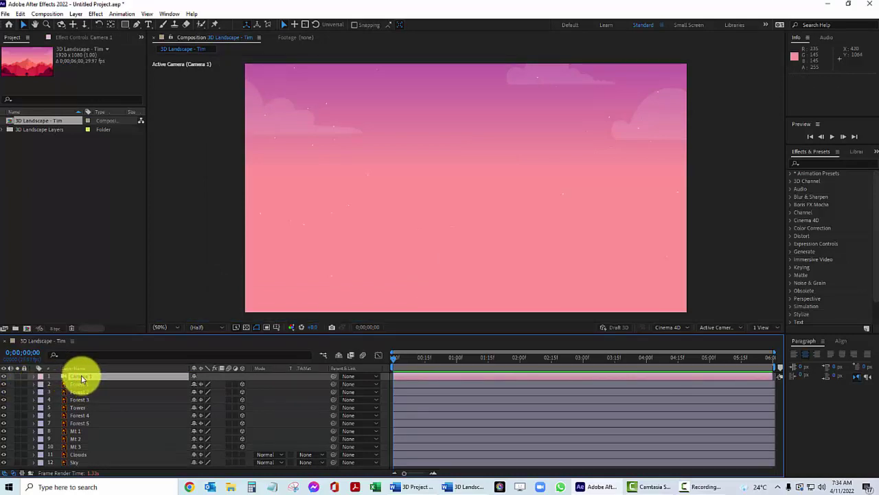
Step: Use a 2 Views layout: Camera 1 on the right, Custom View 1 on the left
key("Return")
key("Return")
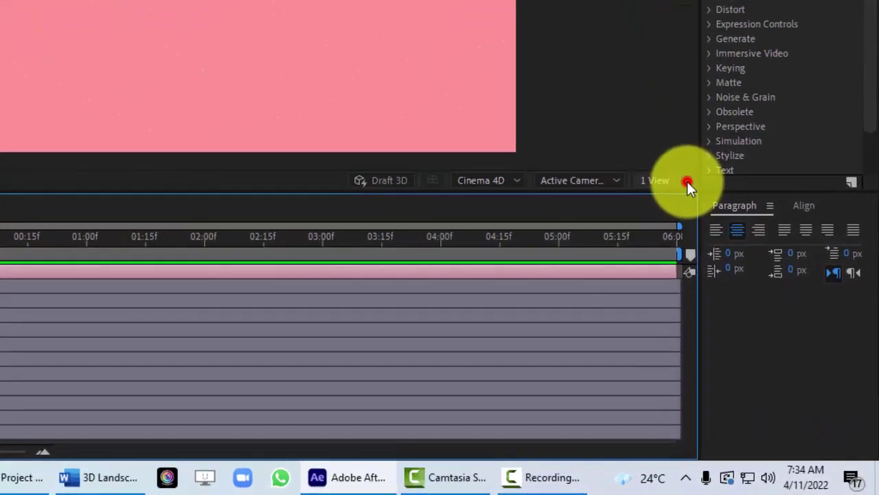
left_click(687, 182)
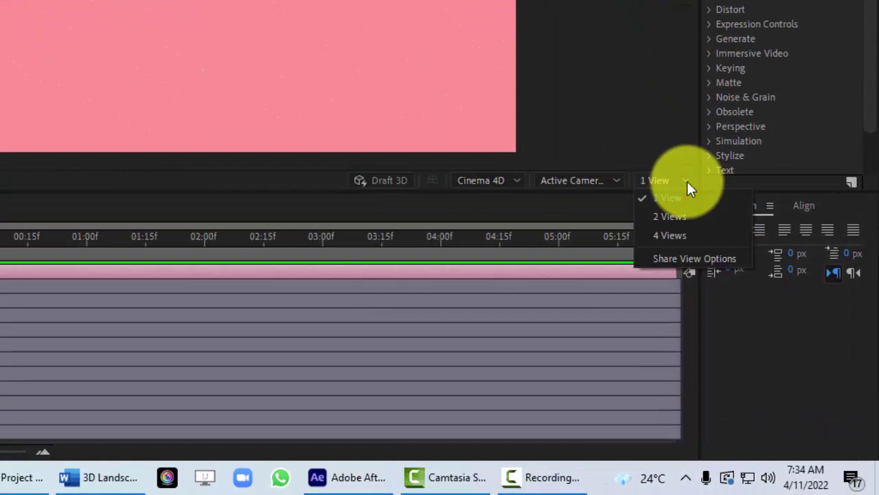
left_click(678, 217)
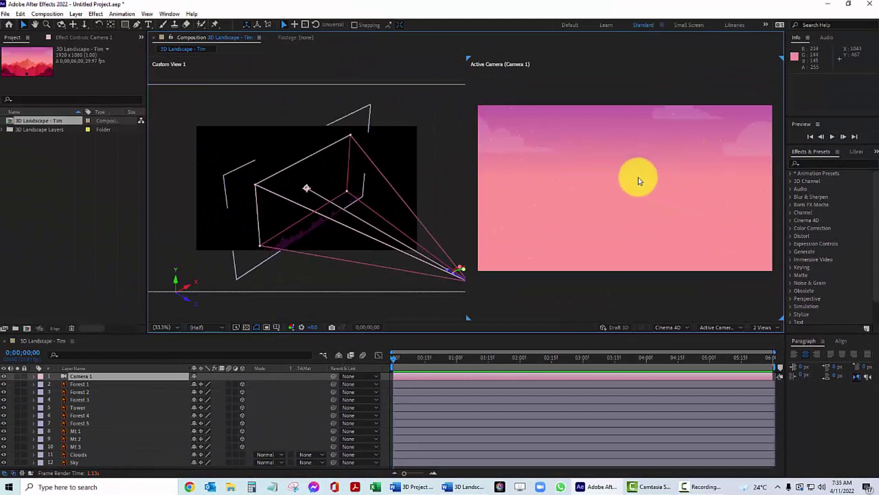
left_click(638, 180)
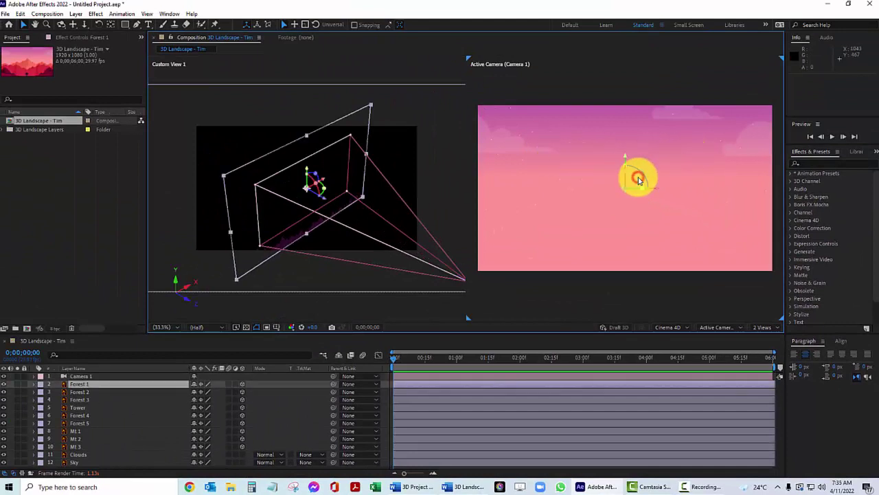
left_click(742, 329)
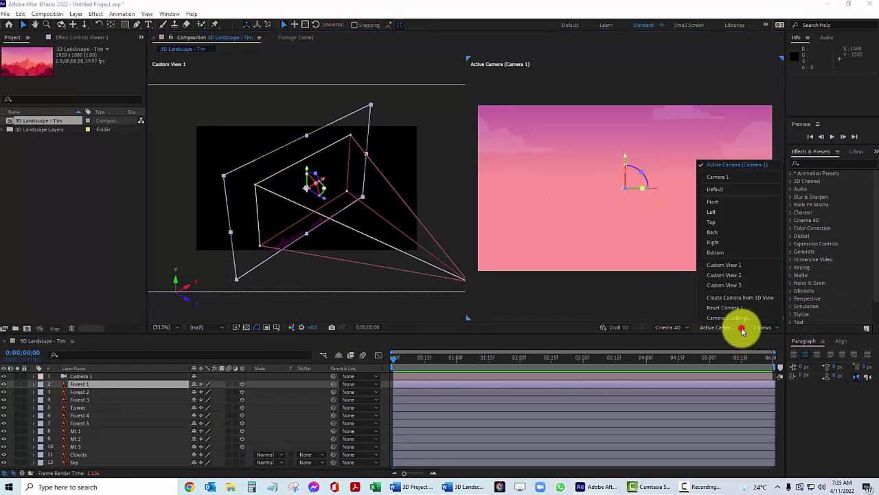
left_click(718, 168)
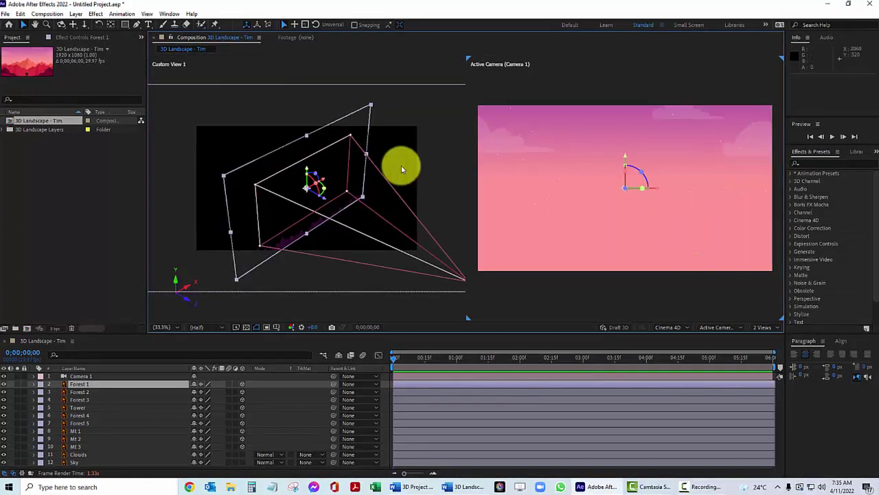
left_click(388, 101)
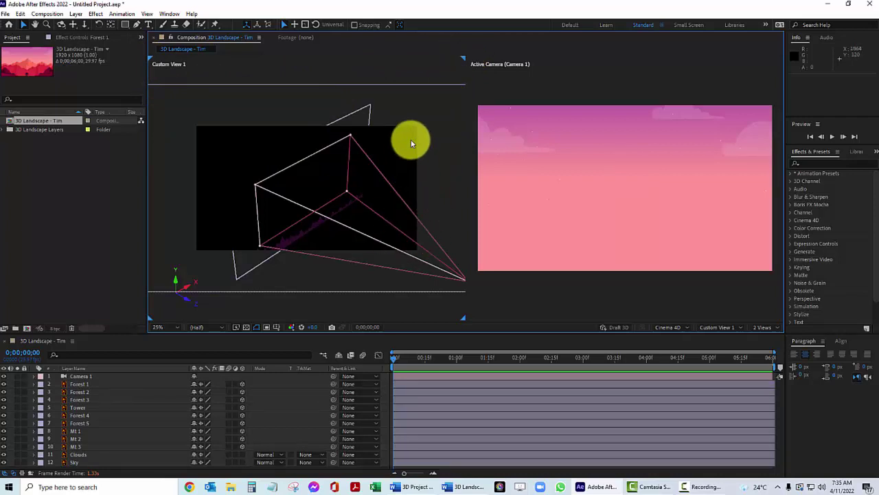
left_click(742, 327)
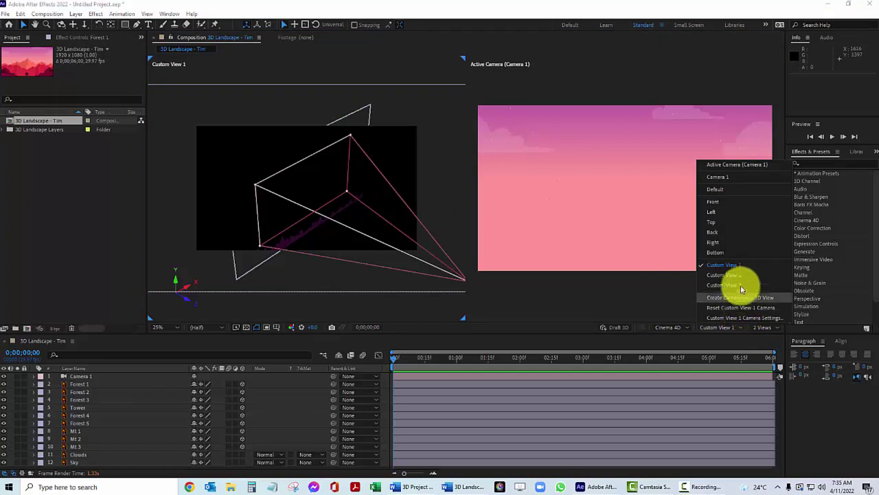
left_click(742, 267)
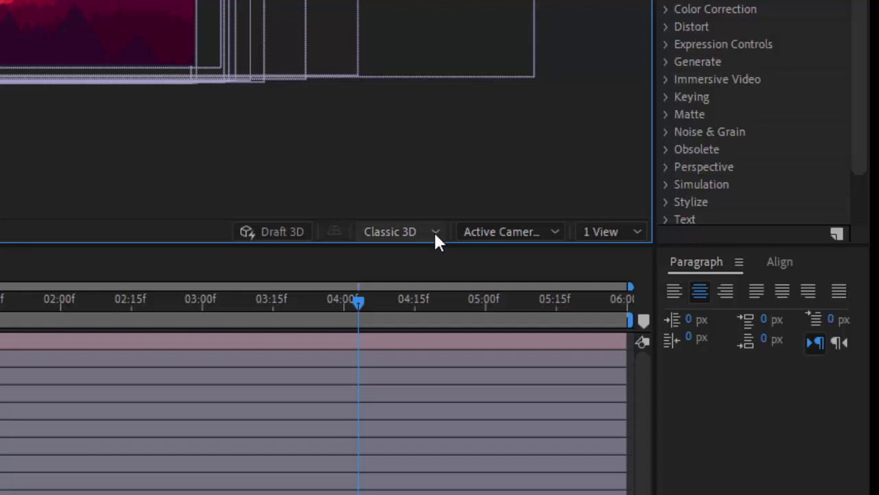
left_click(434, 233)
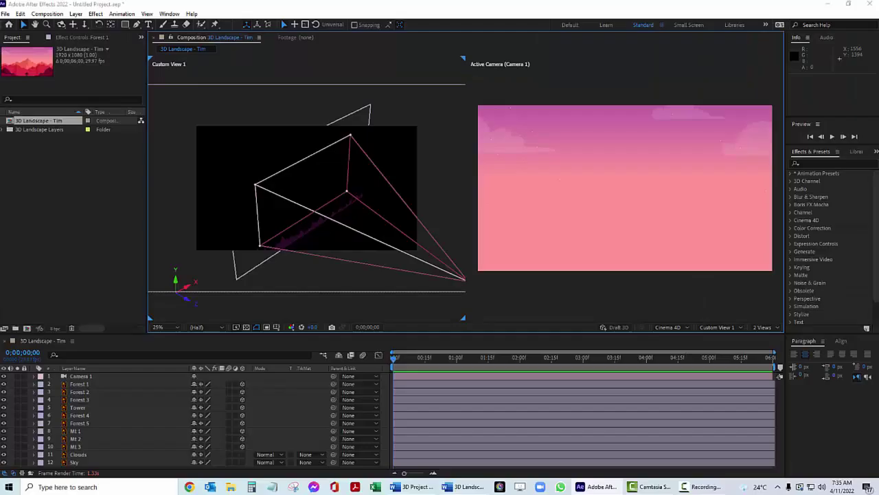
Step: Select Forest 1 in the camera view and zoom that viewer out to 16.7%
left_click_drag(622, 267, 635, 178)
left_click(632, 166)
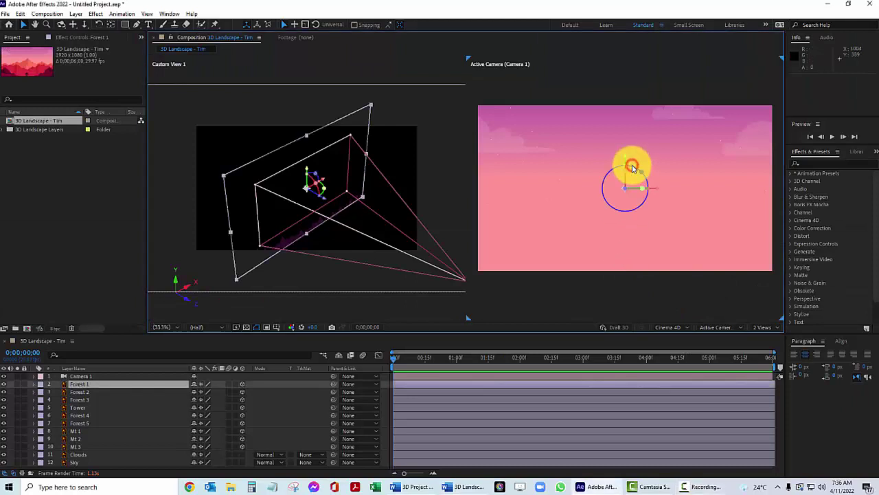
key("comma")
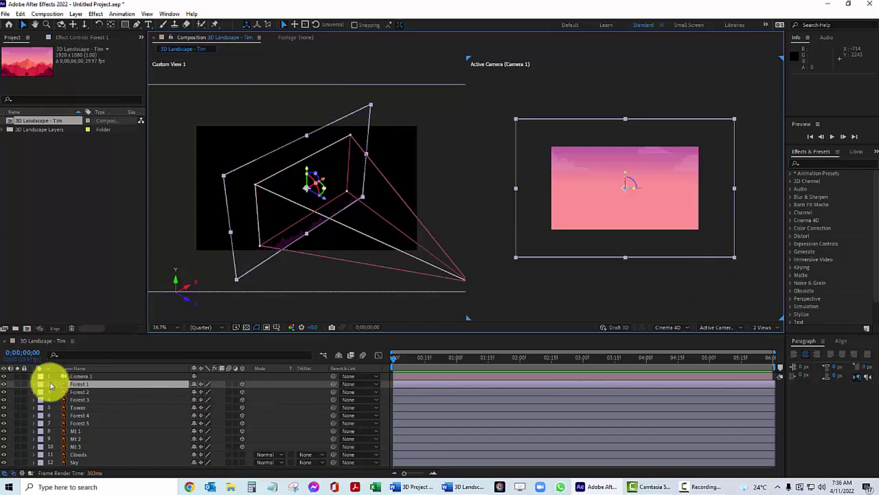
Step: Show Scale for the selected layers and shrink the forests and Tower toward 68%
left_click(76, 465, "shift")
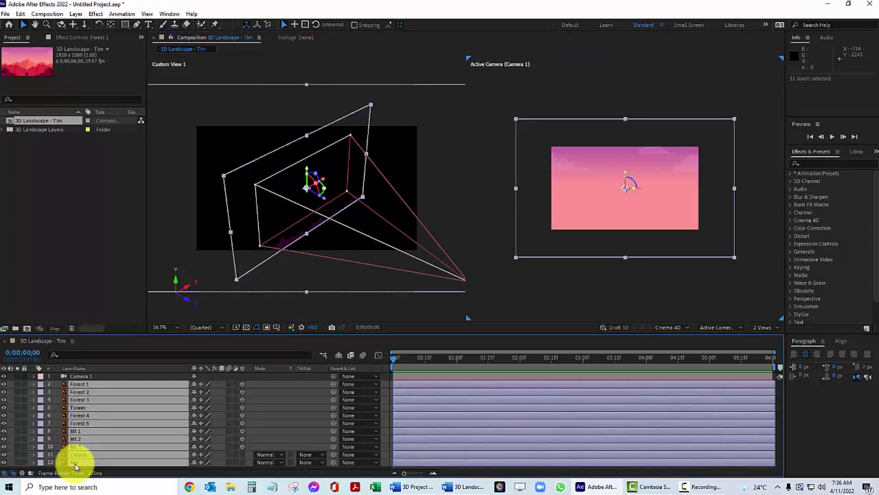
key("s")
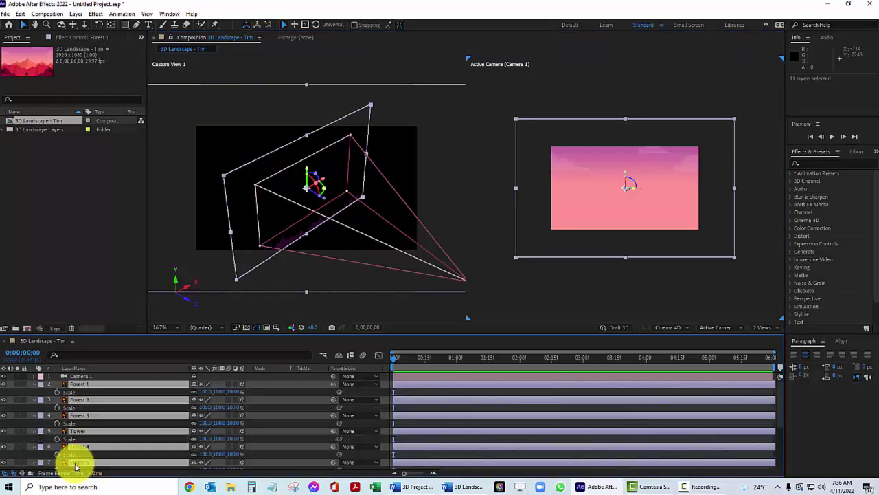
left_click(233, 391)
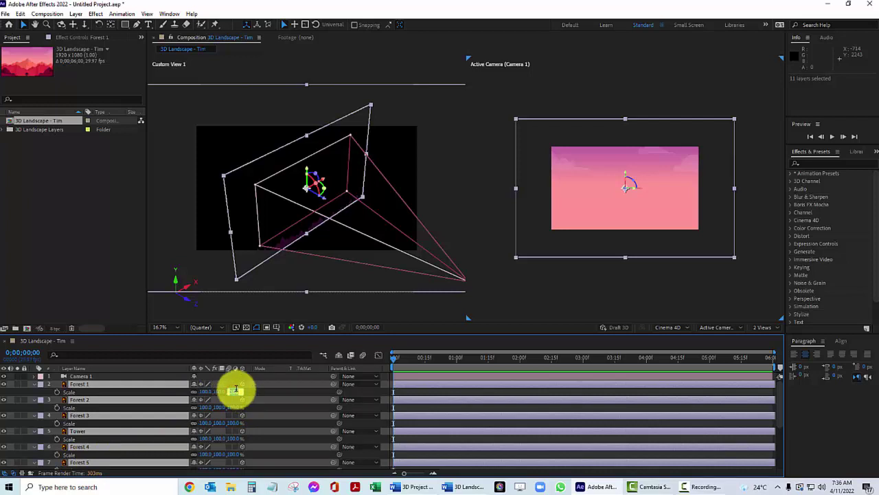
left_click(733, 118)
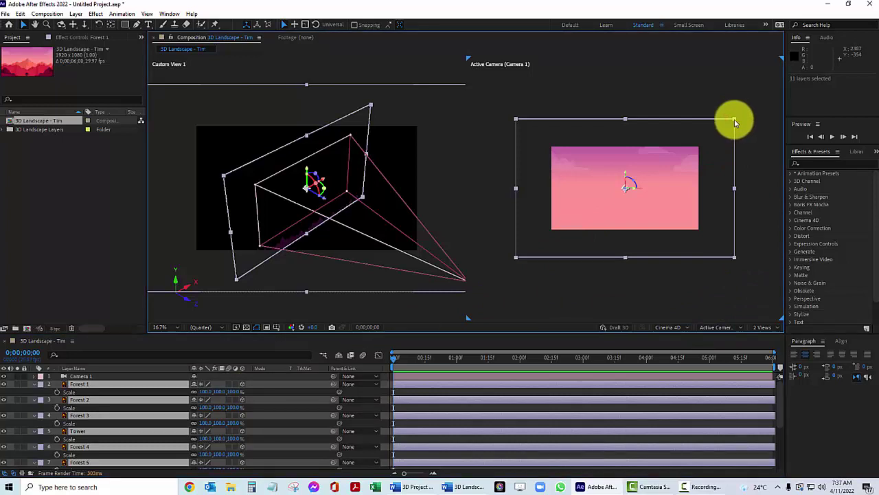
left_click(735, 121)
left_click_drag(734, 121, 701, 149)
left_click_drag(700, 146, 698, 147)
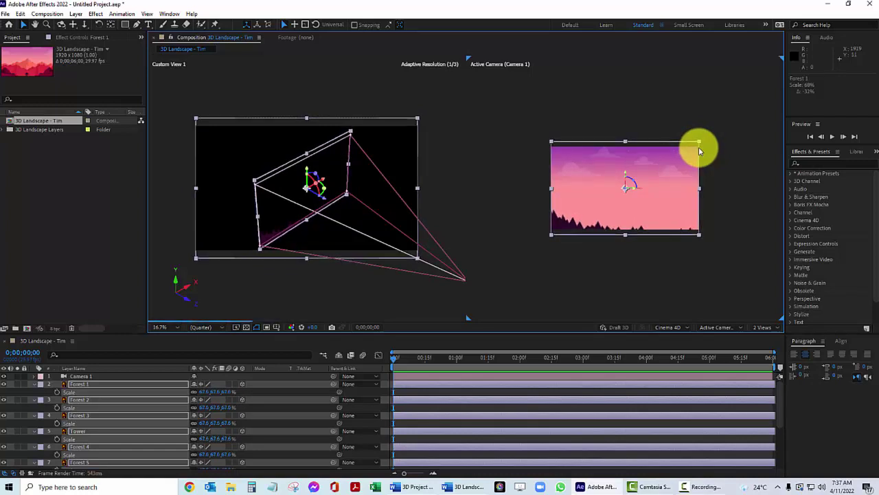
left_click(225, 393)
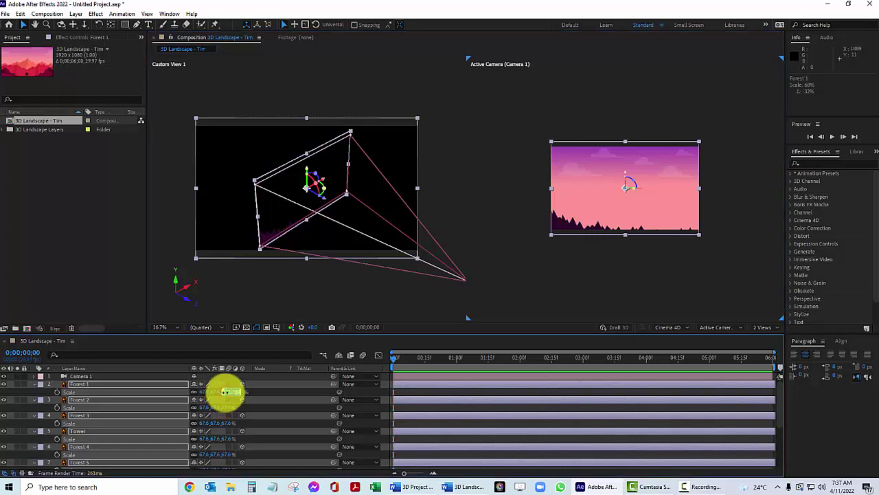
key("BackSpace")
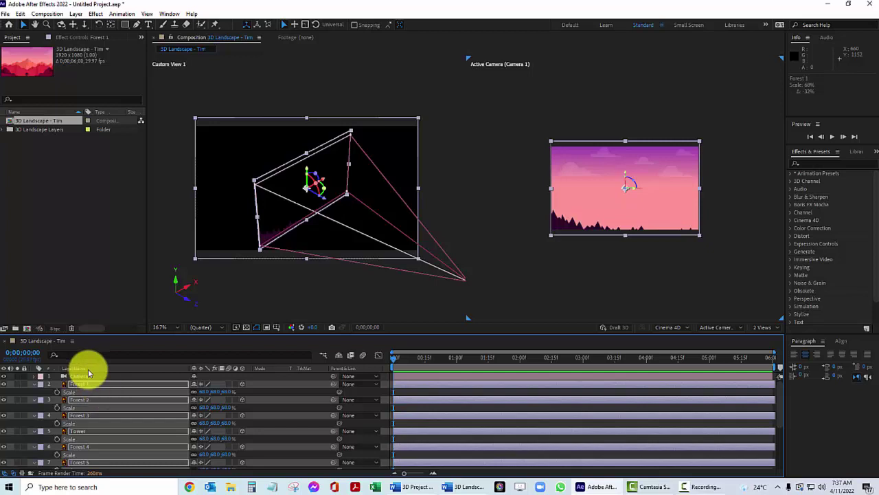
Step: Hide the Scale rows, deselect all layers, and select the Mt 3 layer
key("s")
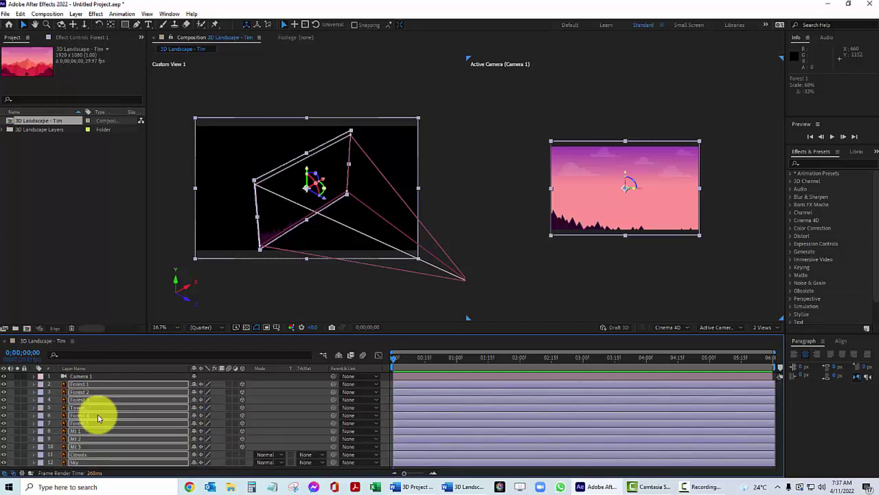
key("F2")
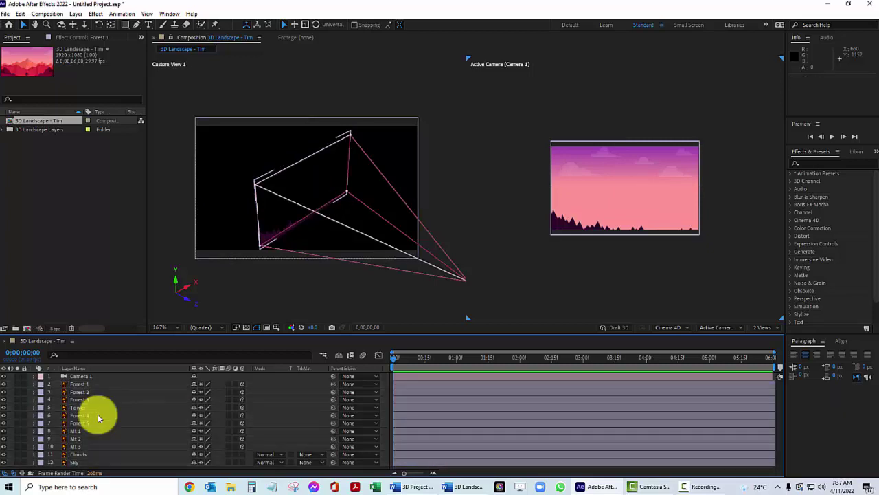
left_click(75, 448)
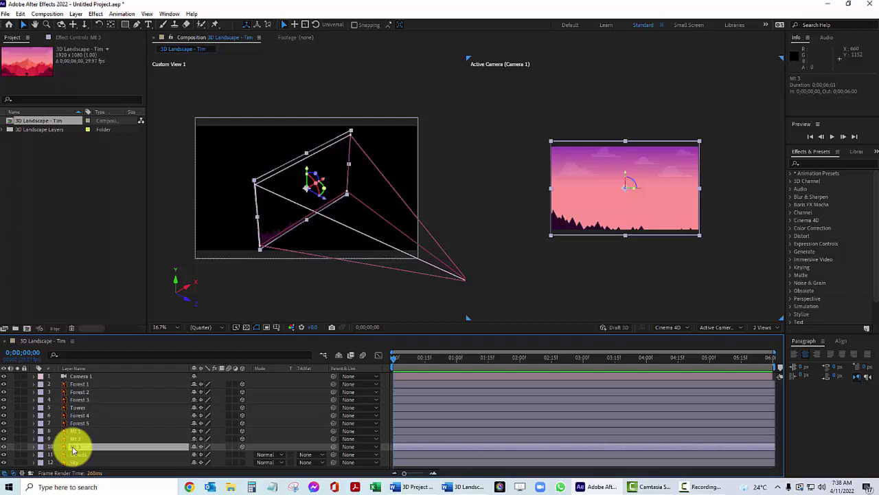
Step: Reveal Mt 3's Position and Scale and push its Z position back to 4000
key("p")
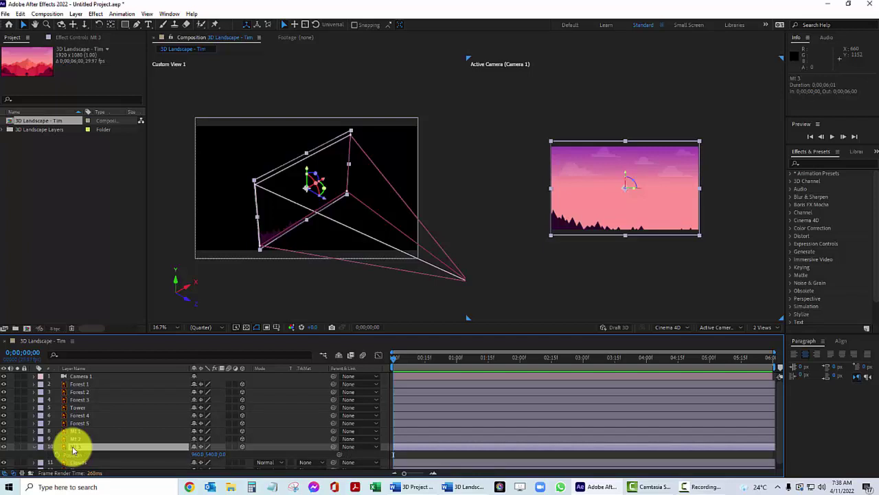
key("shift+s")
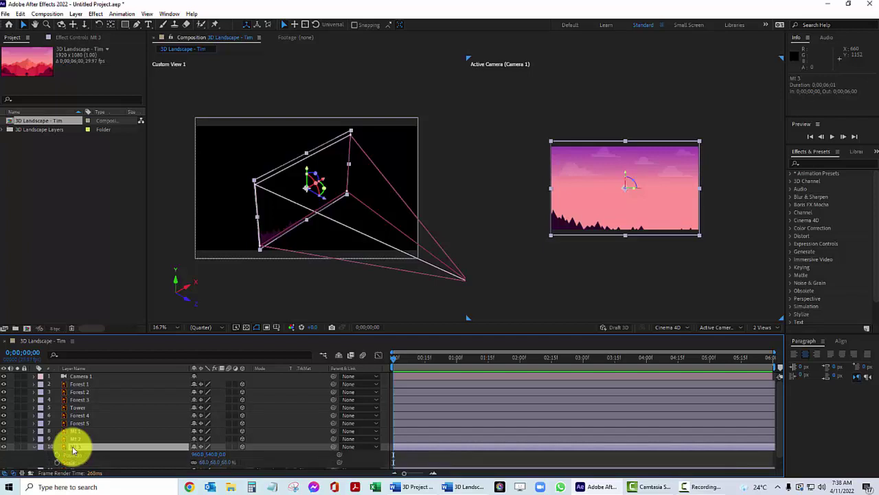
scroll(113, 451, "down", 1)
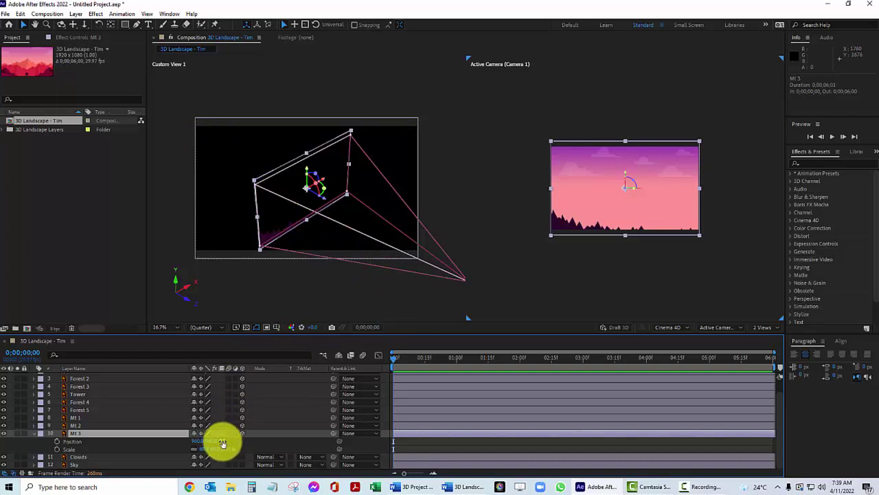
left_click_drag(222, 443, 412, 444)
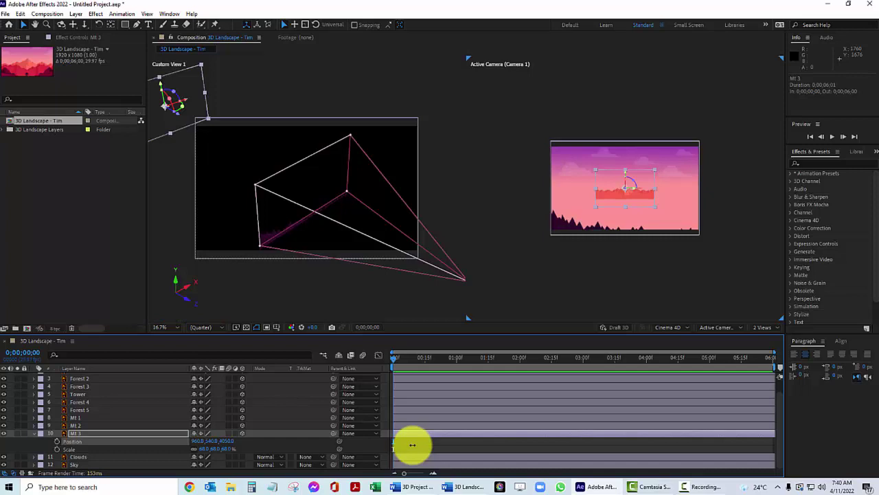
left_click(227, 441)
left_click(226, 441)
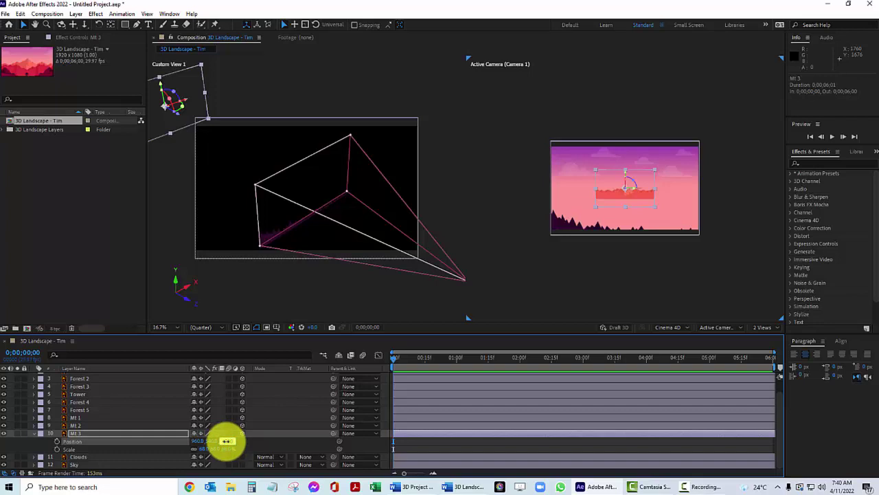
left_click_drag(226, 441, 228, 442)
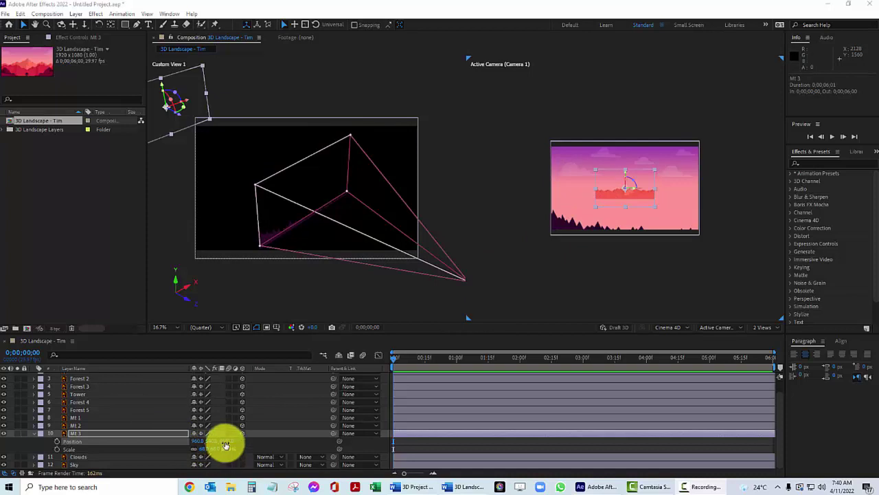
Step: Scale Mt 3 to 170%, zoom the viewer to 33.3%, and collapse the layer
left_click(224, 450)
left_click_drag(224, 450, 270, 450)
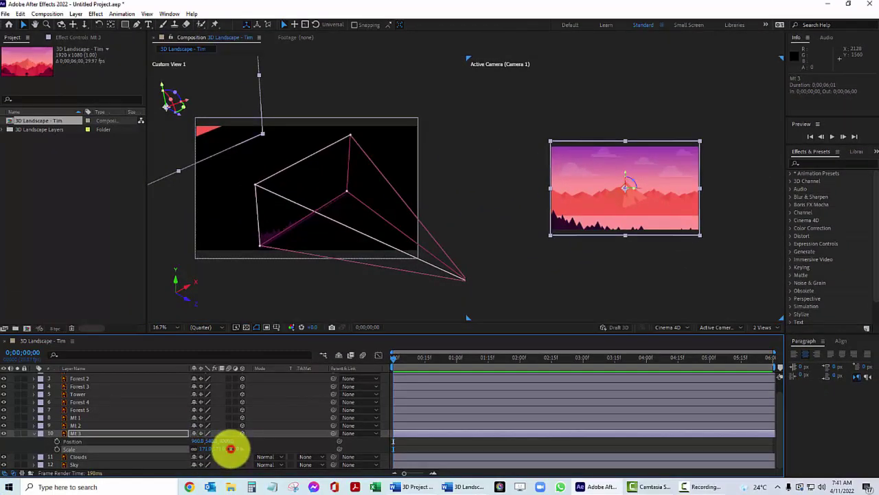
left_click(232, 449)
type("170")
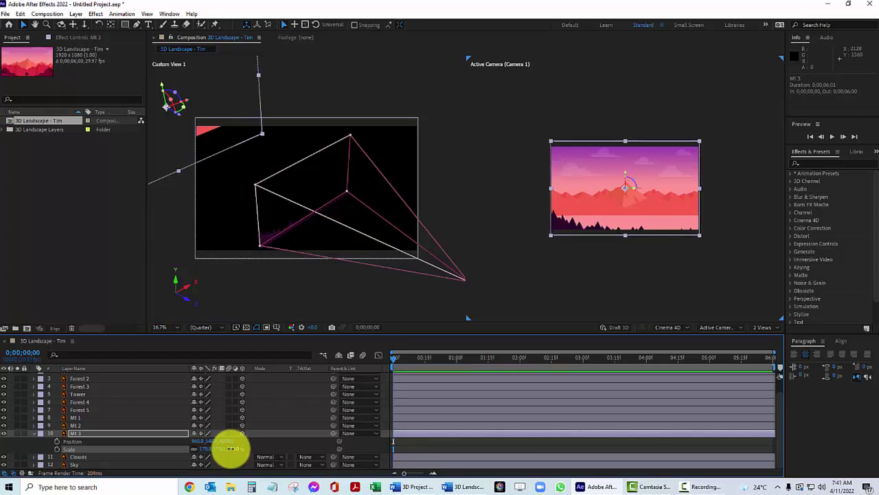
key("Return")
key("period")
key("period")
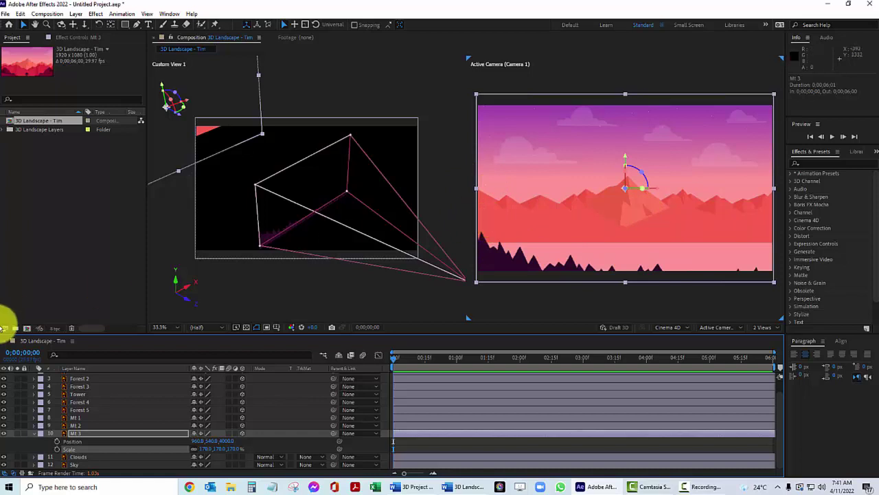
left_click(34, 433)
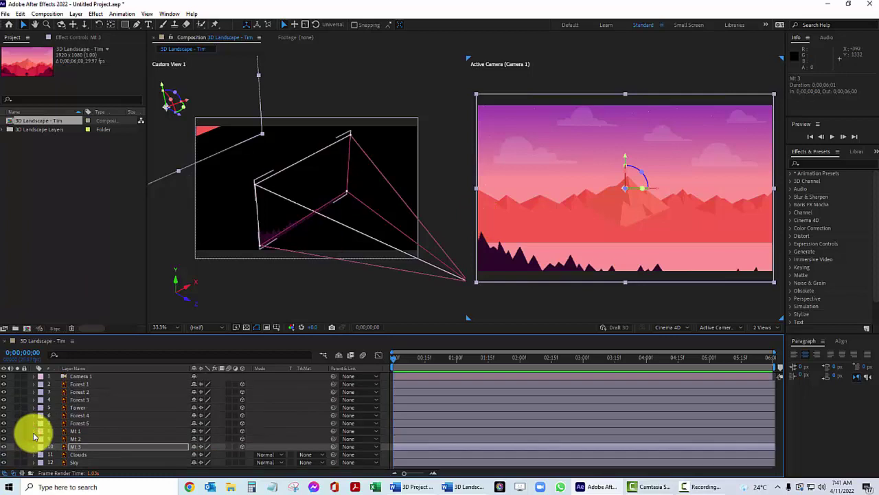
Step: Select Mt 2, reveal Position and Scale, and set its Z position to 3000
left_click(77, 438)
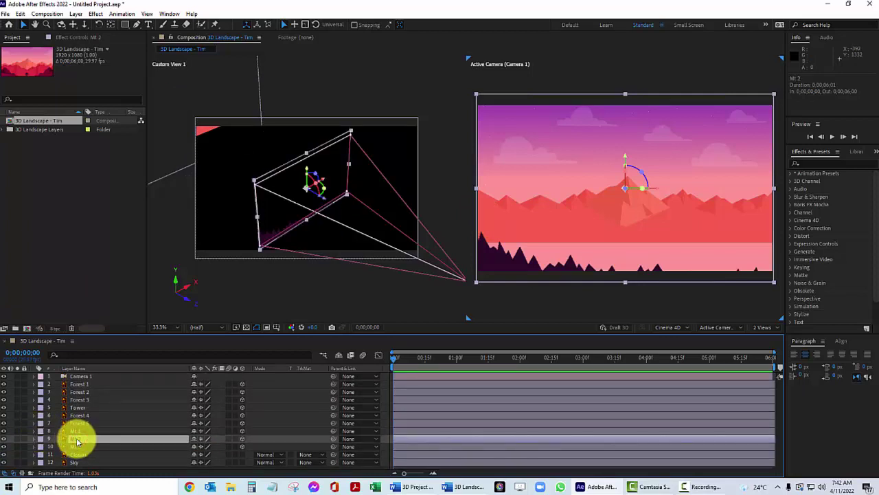
key("p")
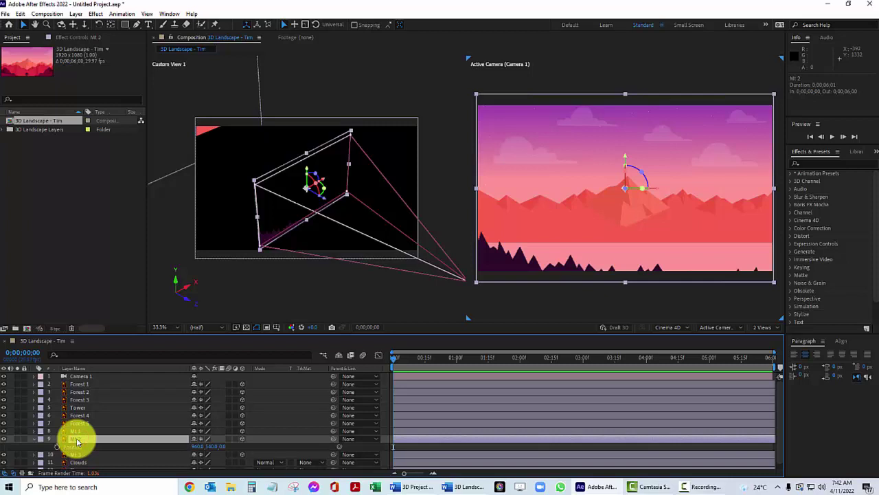
key("shift+s")
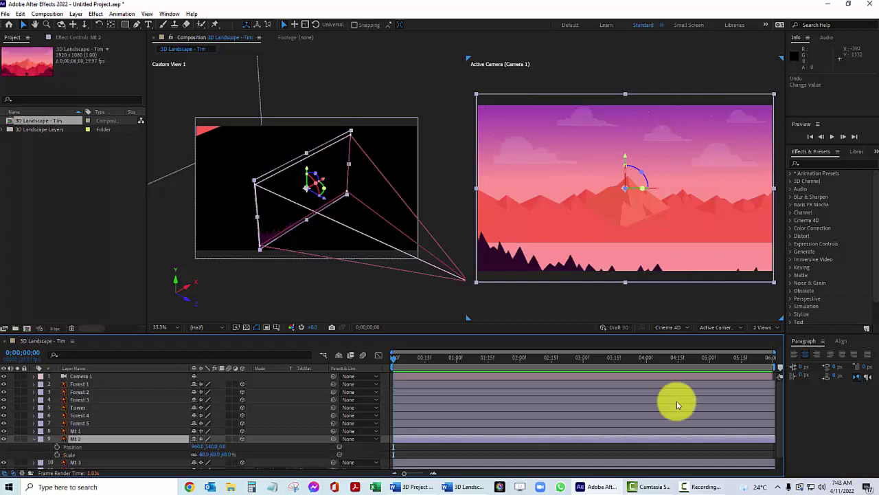
left_click(221, 448)
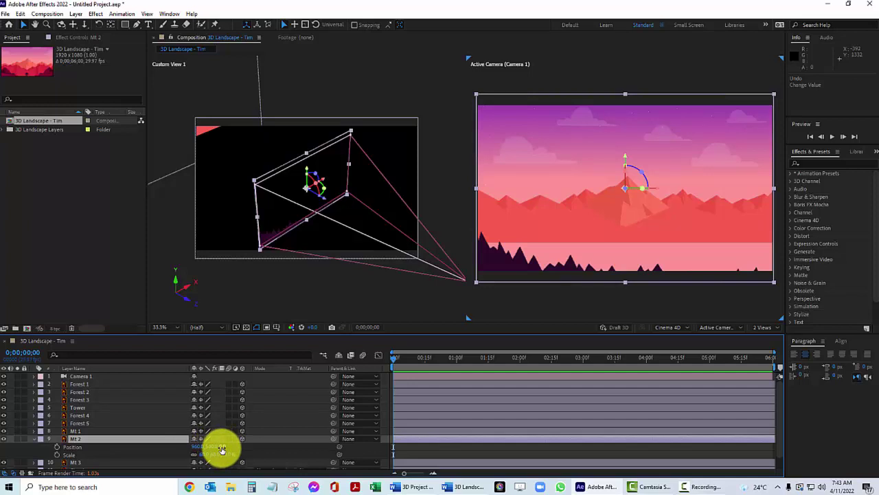
left_click_drag(221, 448, 392, 451)
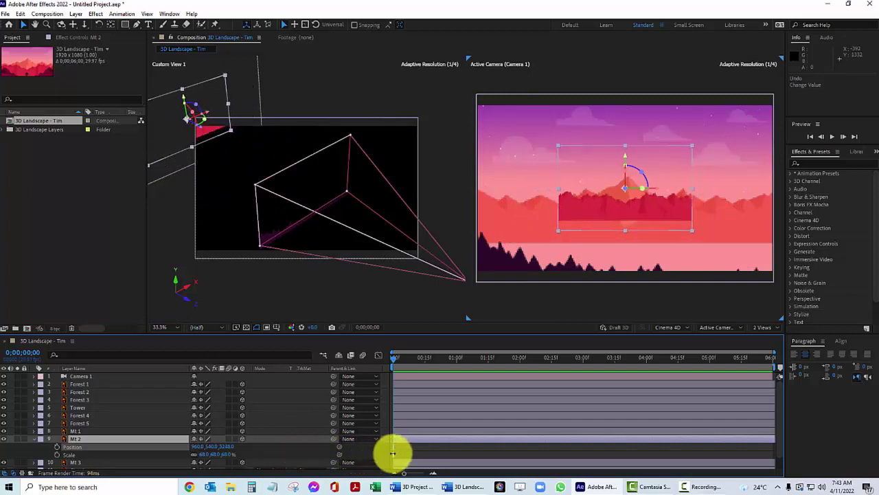
left_click(225, 448)
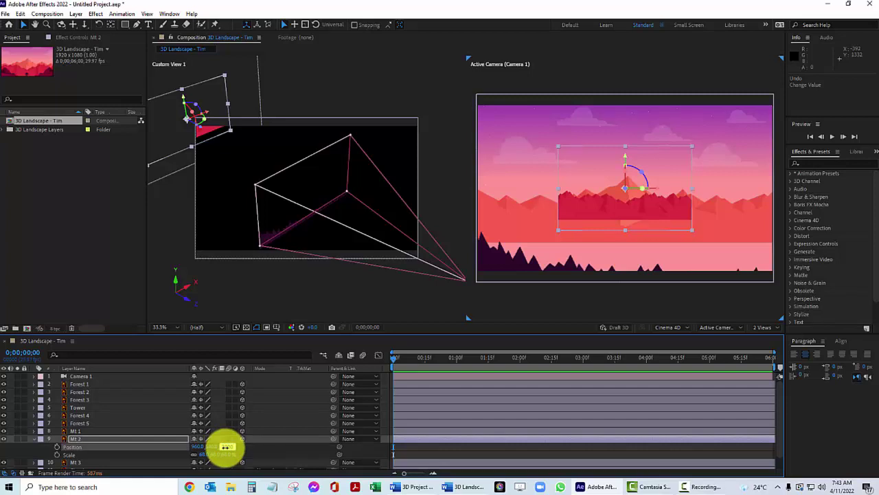
key("Return")
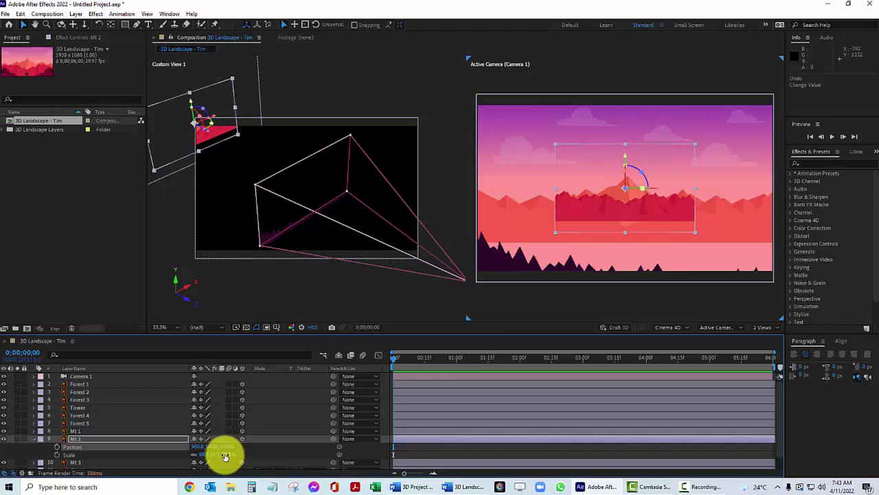
Step: Scale Mt 2 to 144% and collapse its properties
left_click_drag(225, 456, 259, 454)
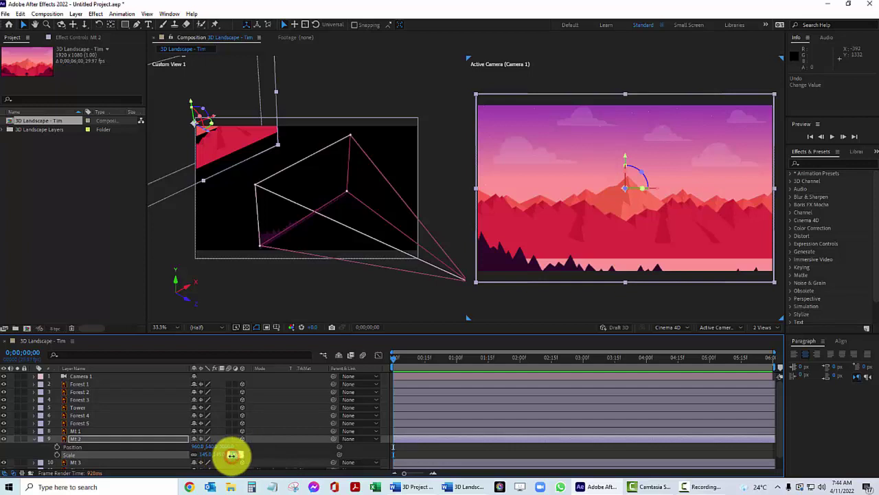
left_click_drag(233, 454, 231, 454)
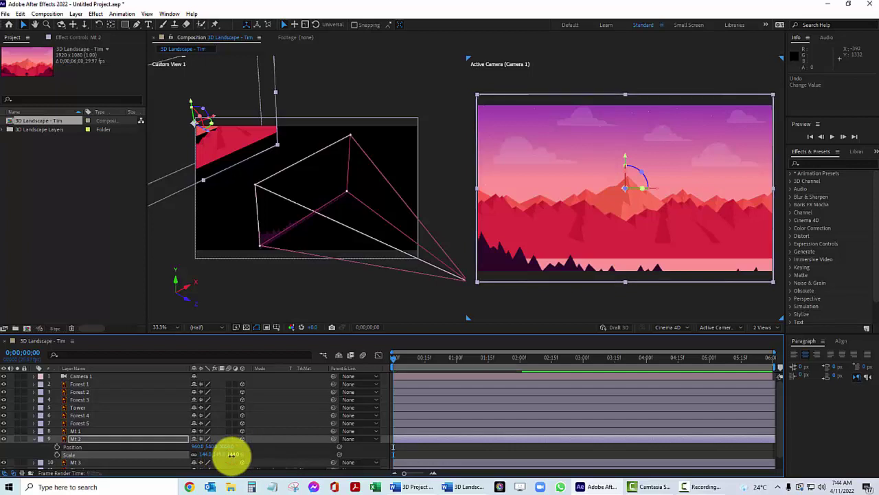
left_click(33, 439)
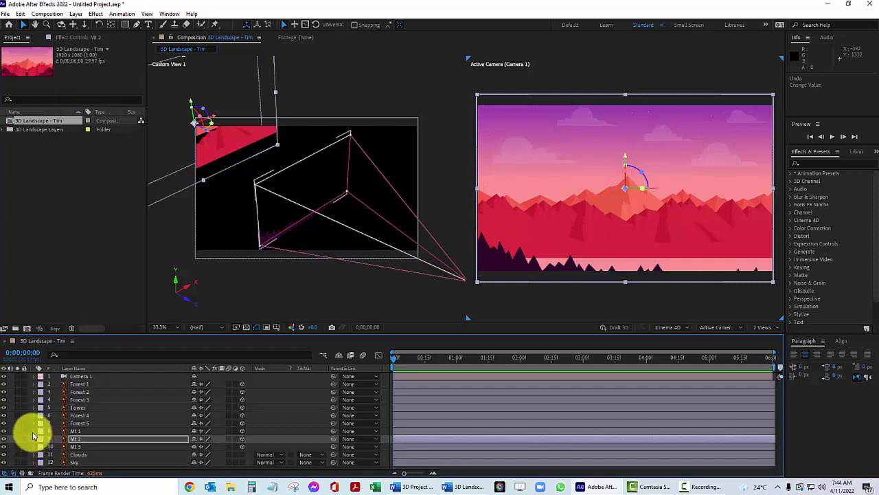
Step: Select Mt 1 and reveal its Position and Scale properties
left_click(81, 431)
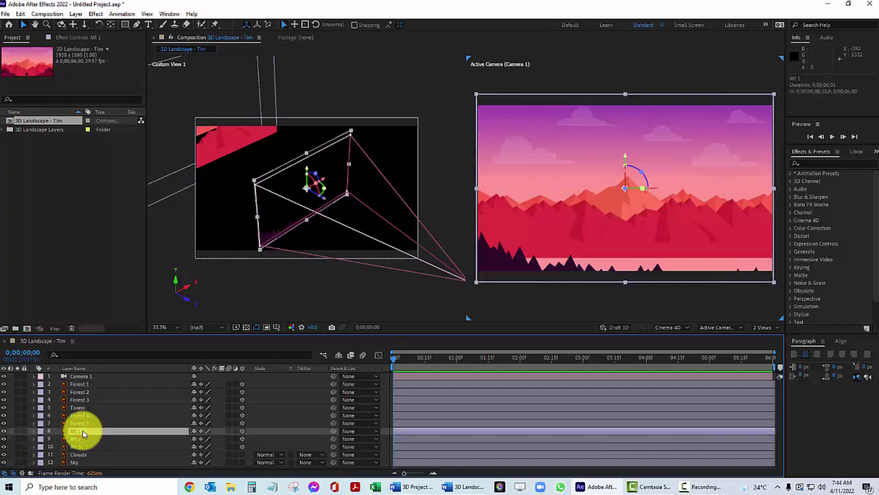
key("p")
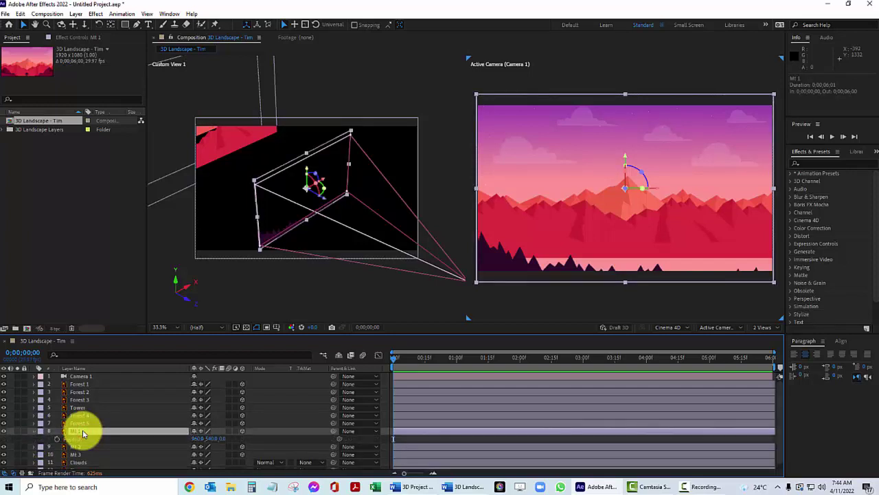
key("shift+s")
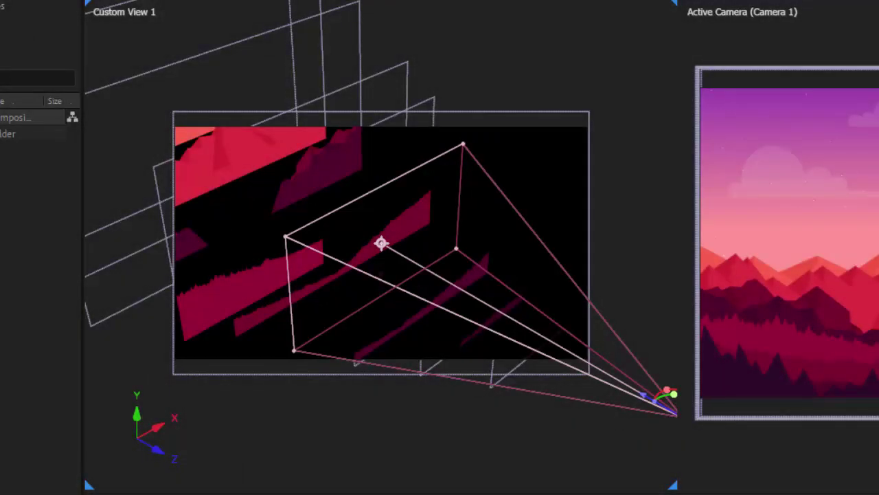
Step: Select Camera 1 in Custom View 1 to show its Transform properties
left_click(300, 206)
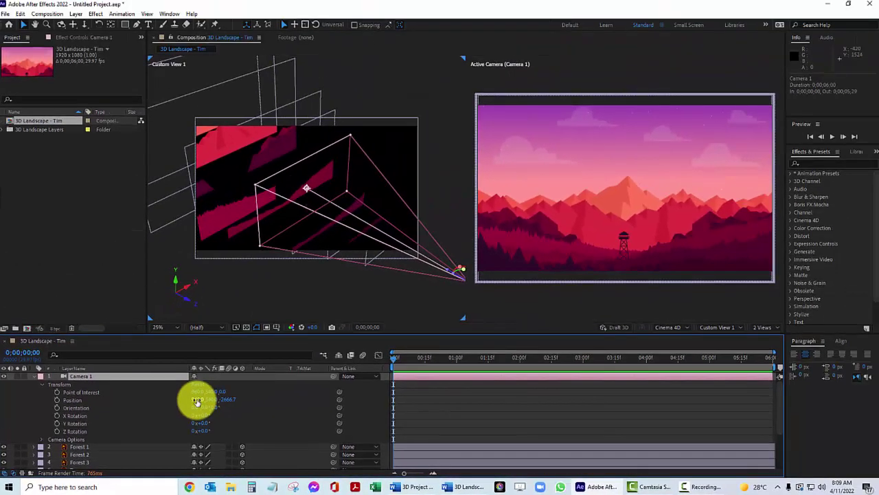
left_click_drag(197, 402, 211, 412)
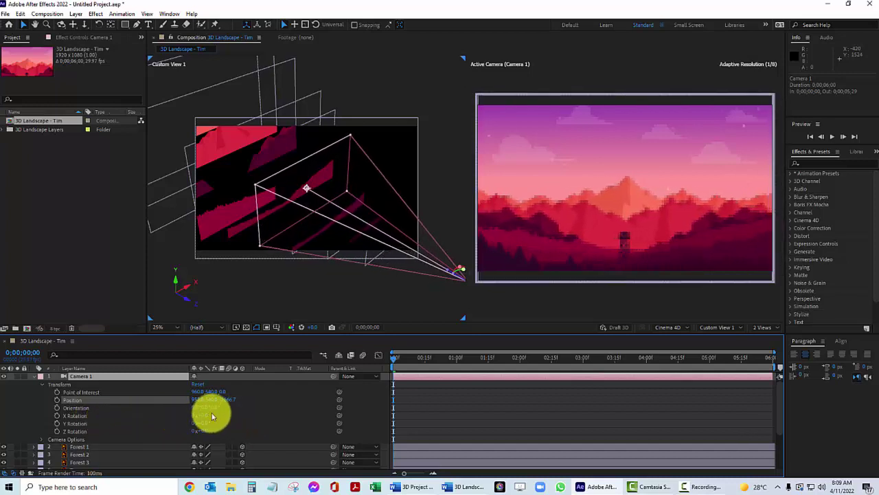
key("h")
left_click_drag(326, 181, 303, 168)
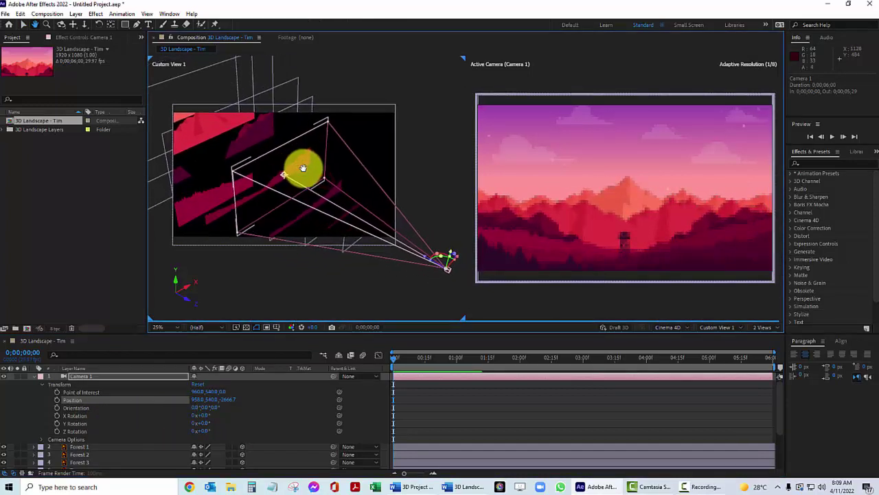
key("v")
key("ctrl+z")
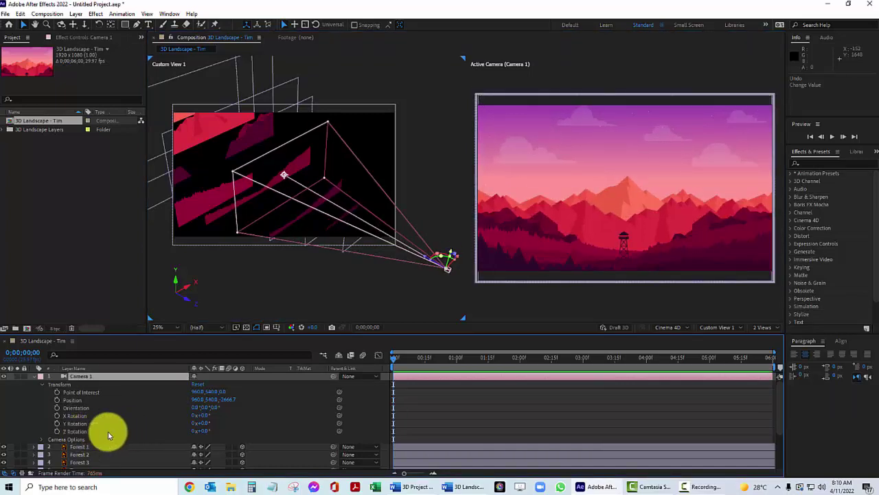
left_click(211, 400)
left_click_drag(212, 400, 169, 421)
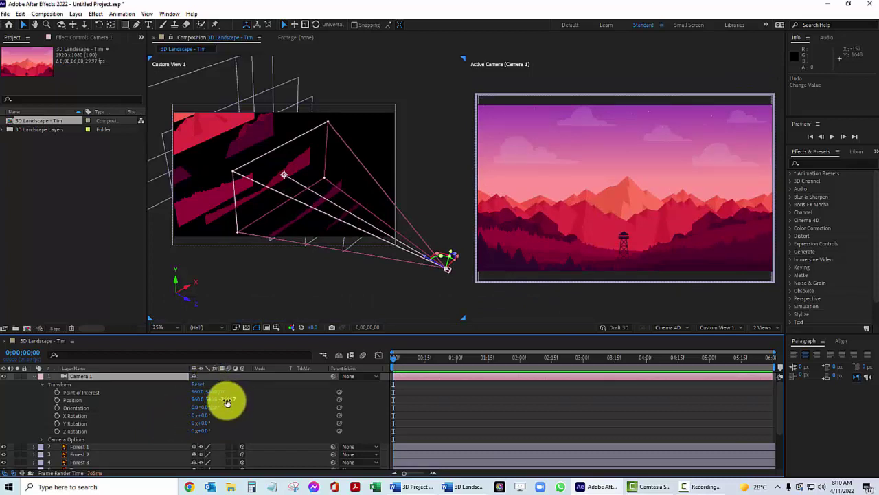
left_click_drag(228, 402, 242, 413)
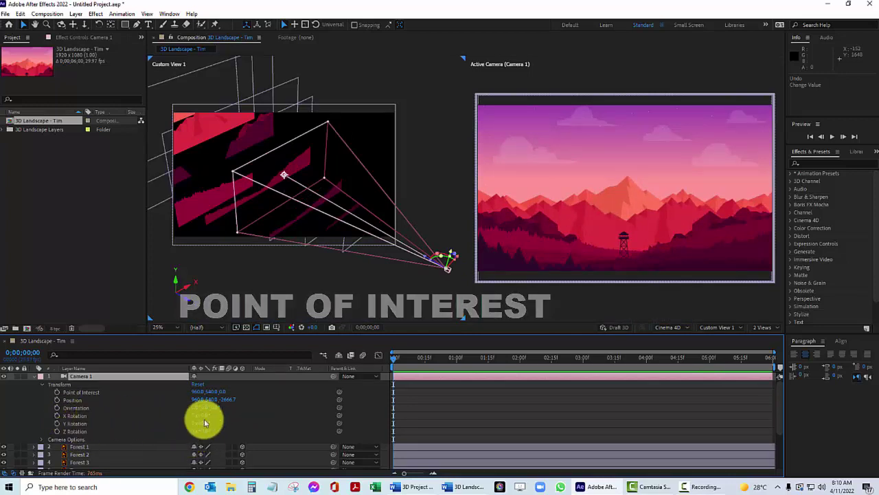
Step: Try Camera 1's X and Z Rotation, leave them at 0, and move time to 0;00;04;03
mouse_move(204, 417)
left_mouse_down()
mouse_move(215, 416)
mouse_move(205, 419)
left_mouse_up()
mouse_move(203, 419)
left_mouse_down()
mouse_move(217, 419)
mouse_move(198, 431)
mouse_move(220, 426)
mouse_move(207, 435)
left_mouse_up()
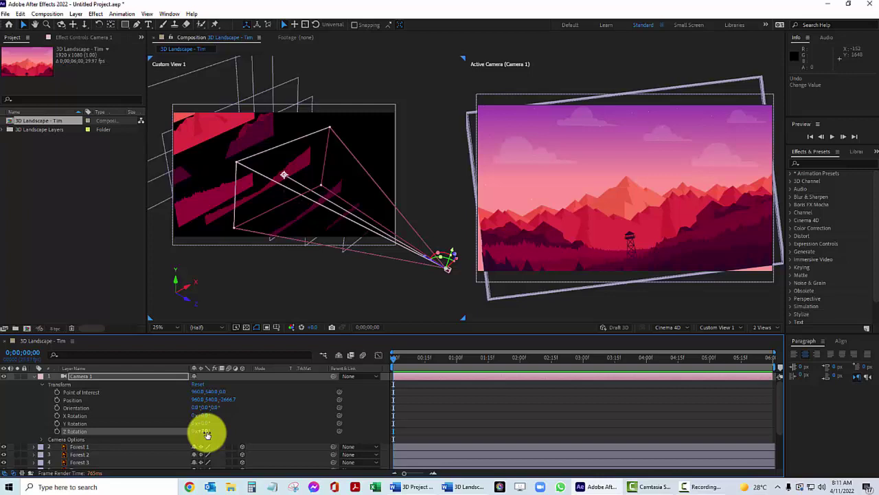
left_click_drag(206, 434, 206, 434)
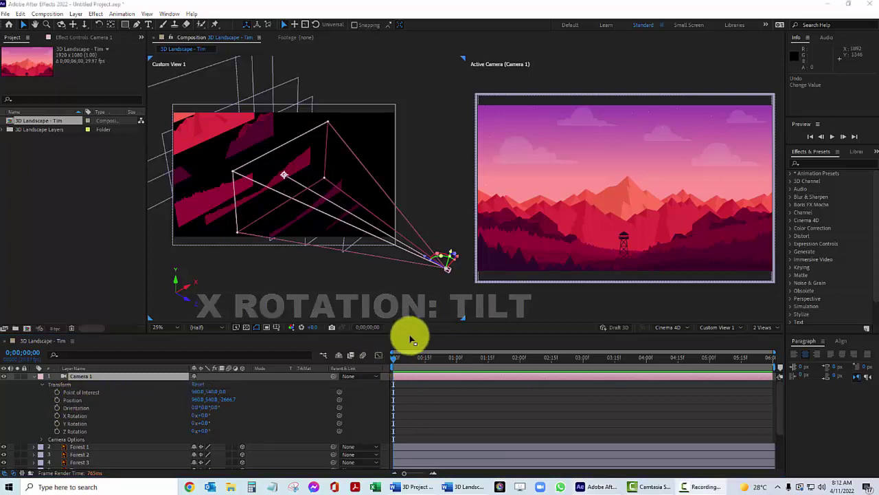
left_click_drag(396, 360, 644, 373)
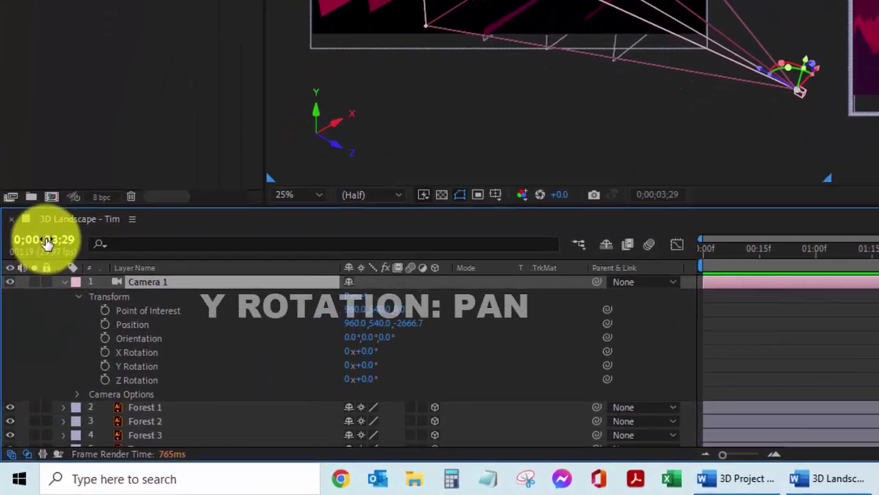
Step: Jump to the 4-second mark and set a Camera 1 Position keyframe of 960, 700, -2000
left_click(22, 353)
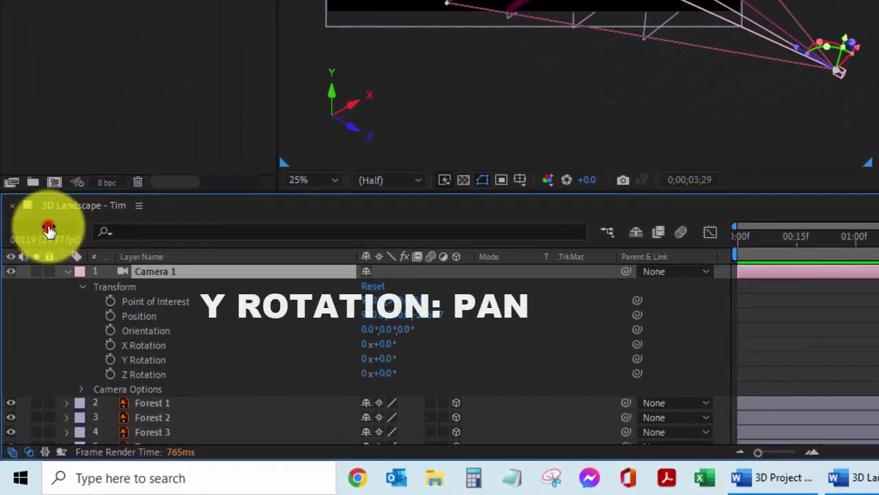
type("400")
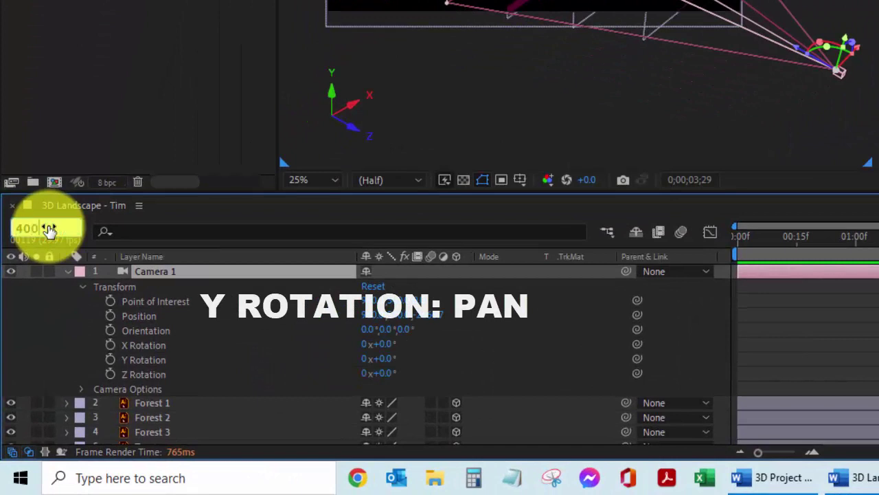
key("Return")
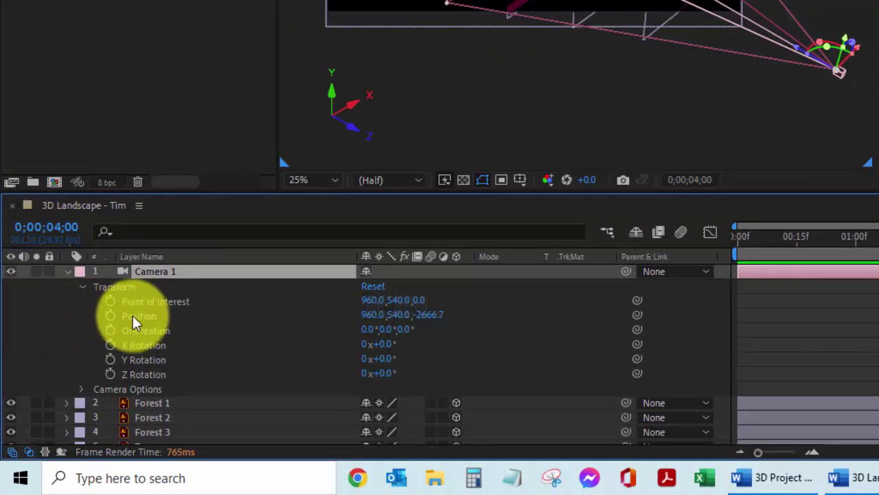
left_click(110, 316)
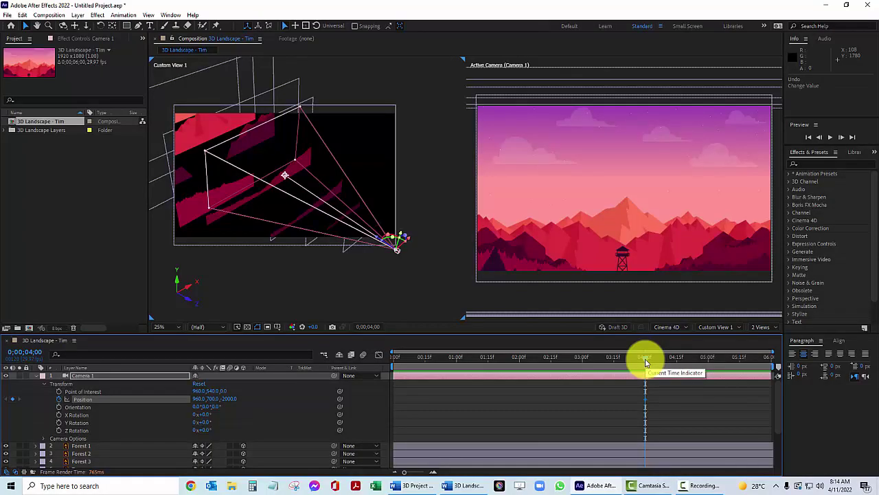
Step: Return to 0;00;00;00 and scrub Camera 1's Z position closer and back
left_click_drag(646, 362, 353, 369)
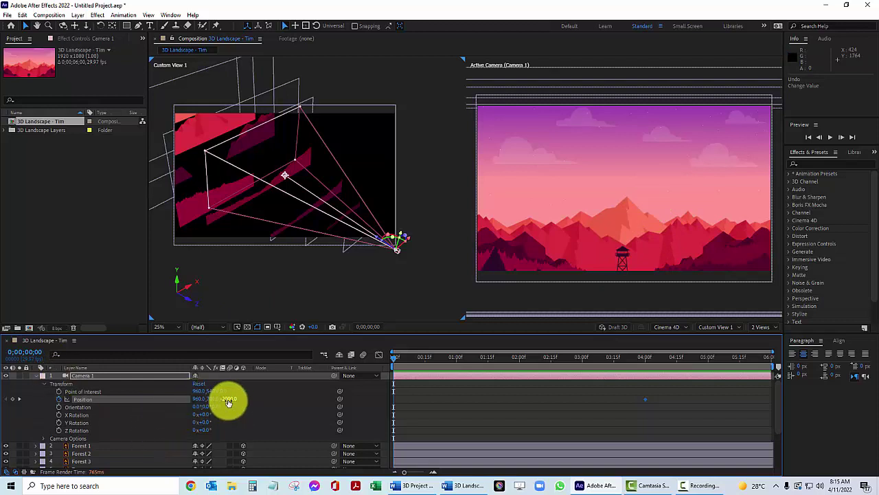
left_click_drag(228, 403, 399, 416)
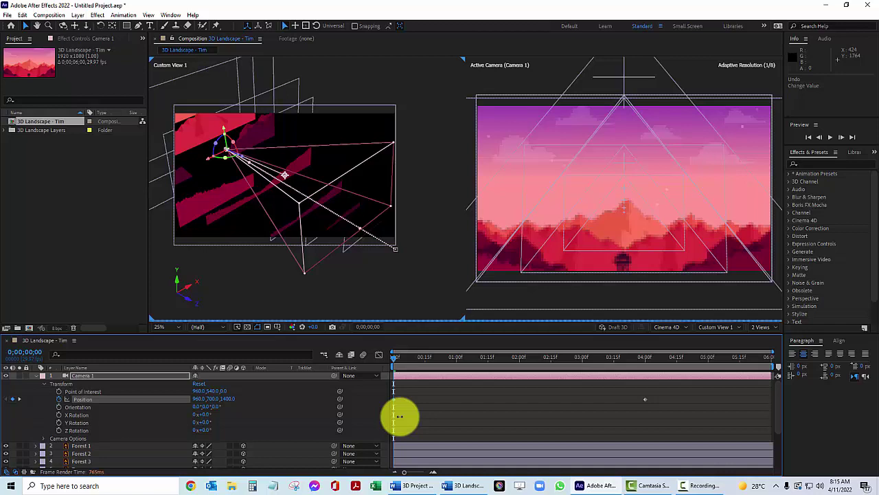
left_click_drag(400, 416, 312, 432)
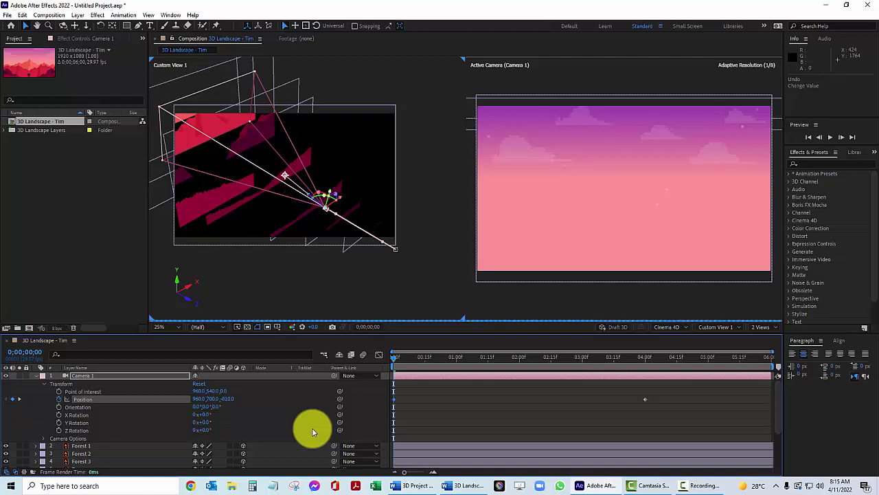
Step: Set Camera 1's Auto-Orient to Off via Layer > Transform > Auto-Orient
left_click(77, 16)
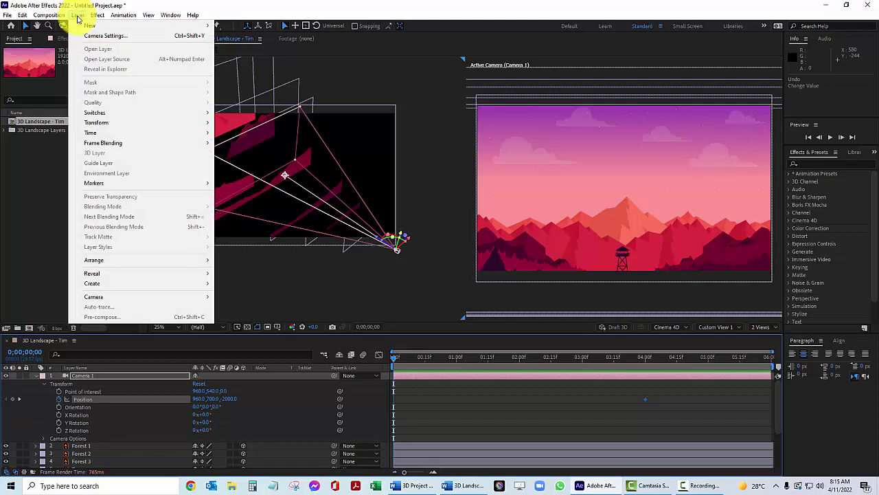
mouse_move(93, 132)
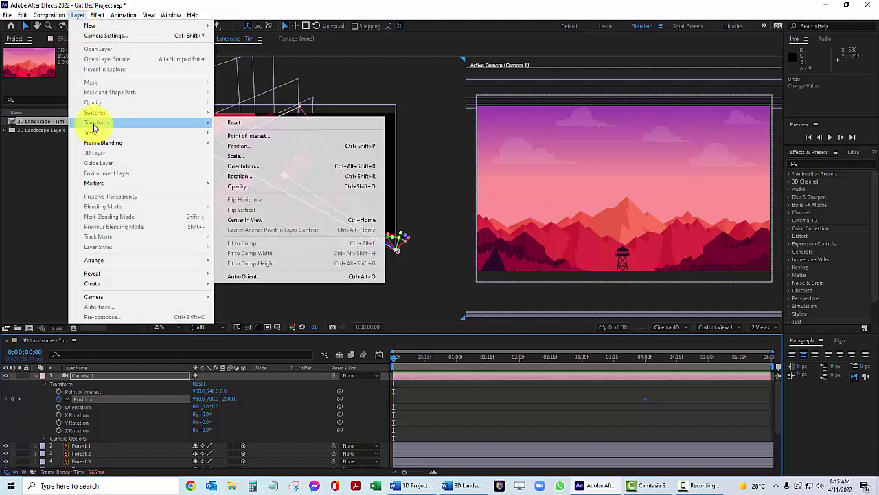
left_click(250, 277)
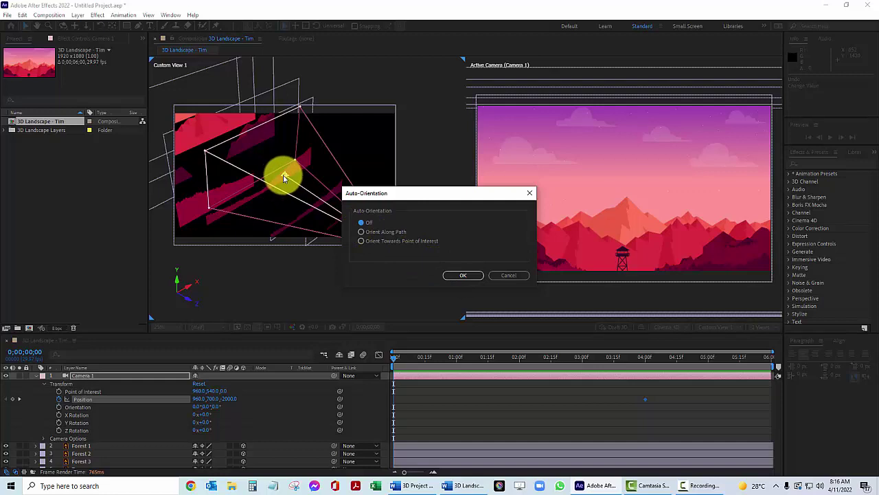
left_click(463, 276)
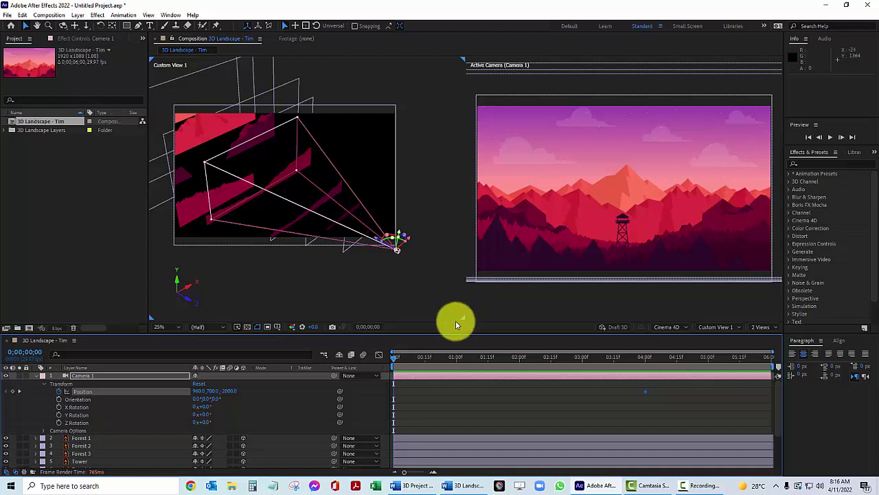
left_click(227, 391)
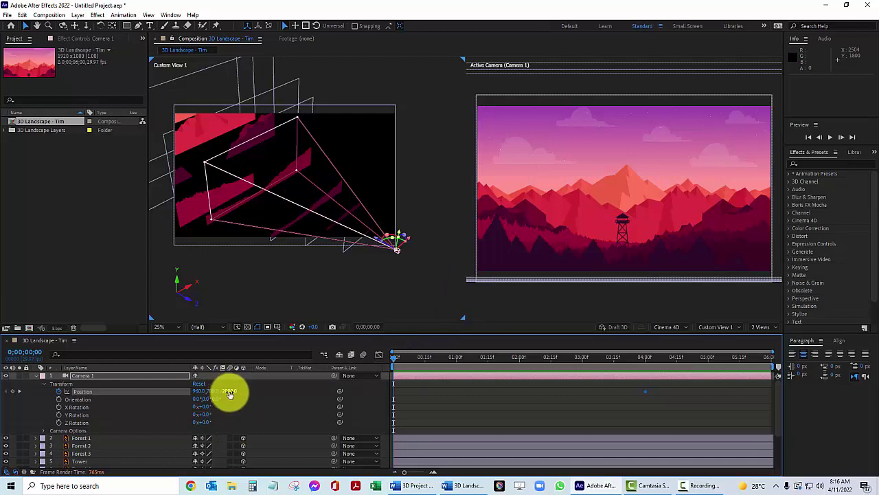
Step: At the composition start, set Camera 1's Position to 1630, 660, 4370
left_click_drag(230, 393, 413, 402)
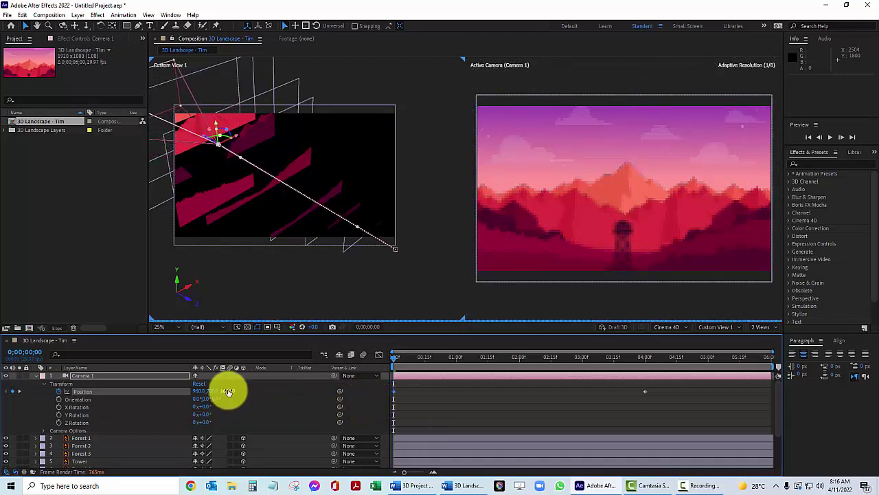
left_click(227, 391)
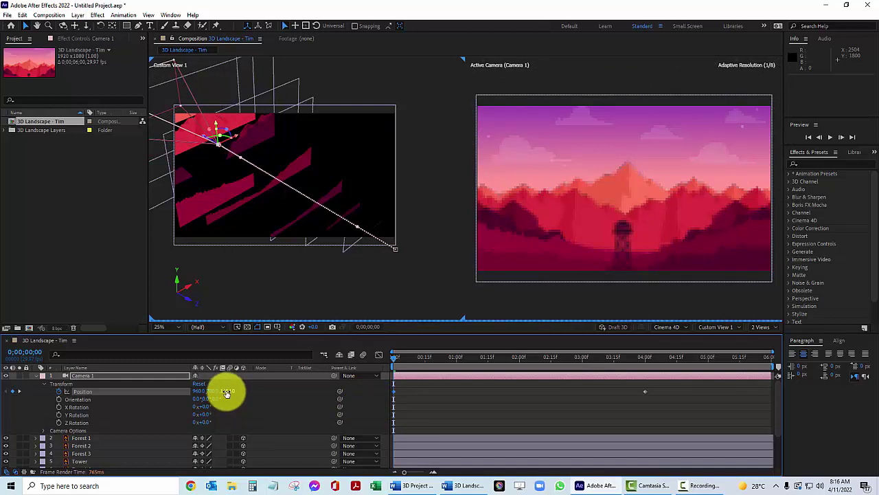
left_click(197, 392)
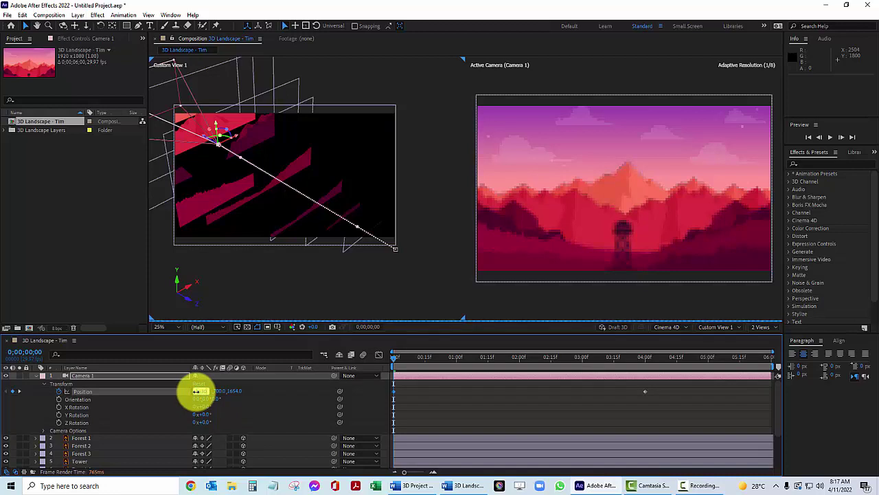
key("Tab")
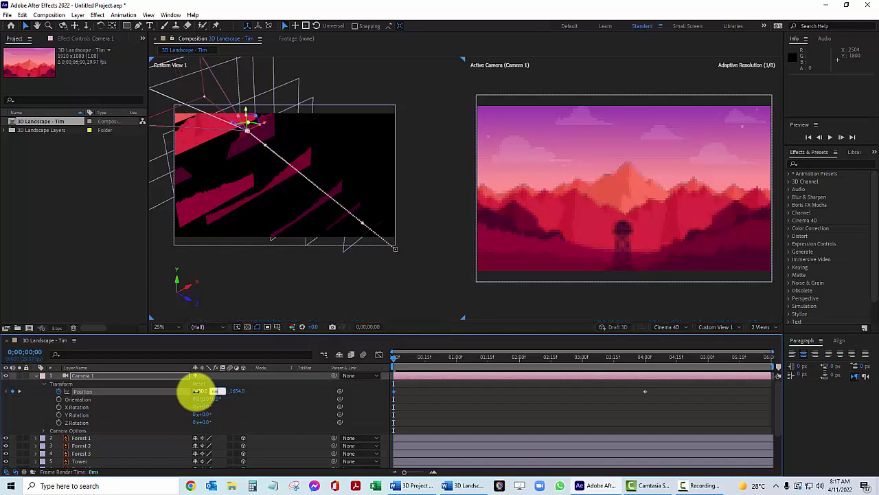
key("Tab")
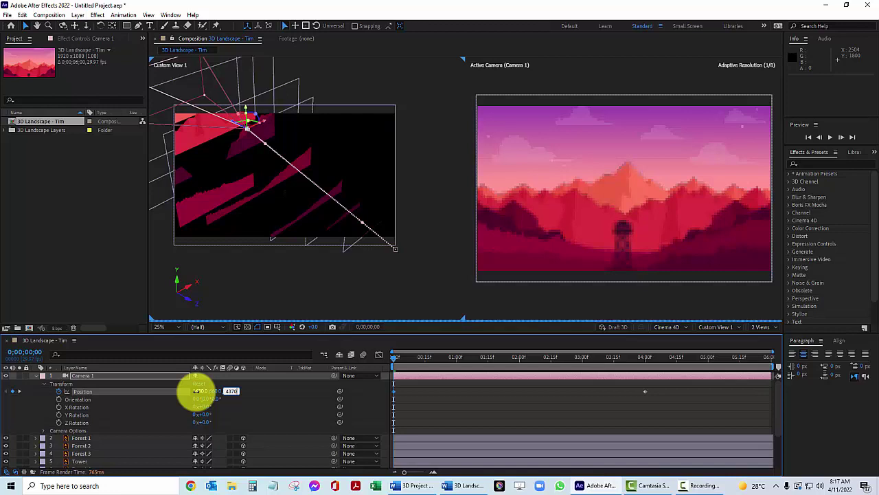
key("Return")
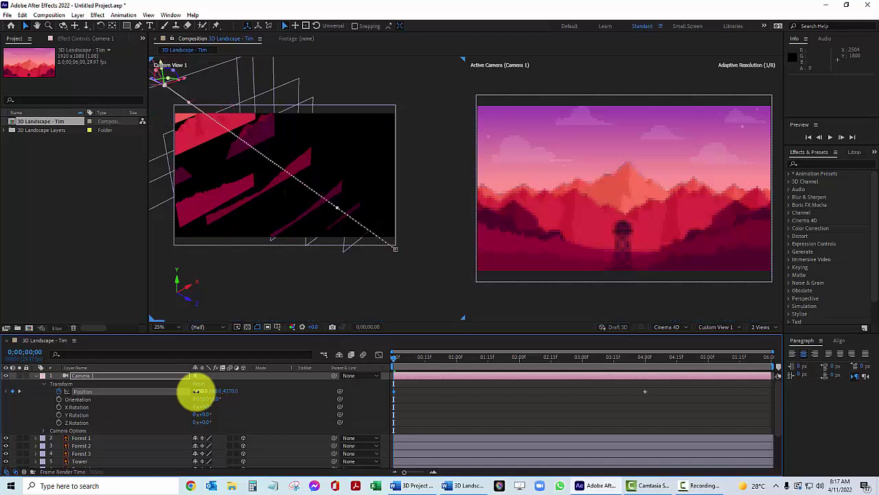
left_click(230, 390)
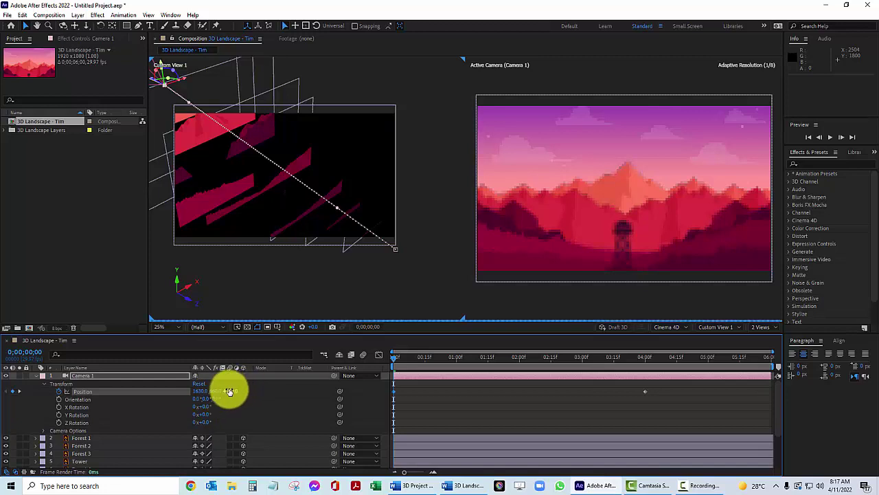
type("660")
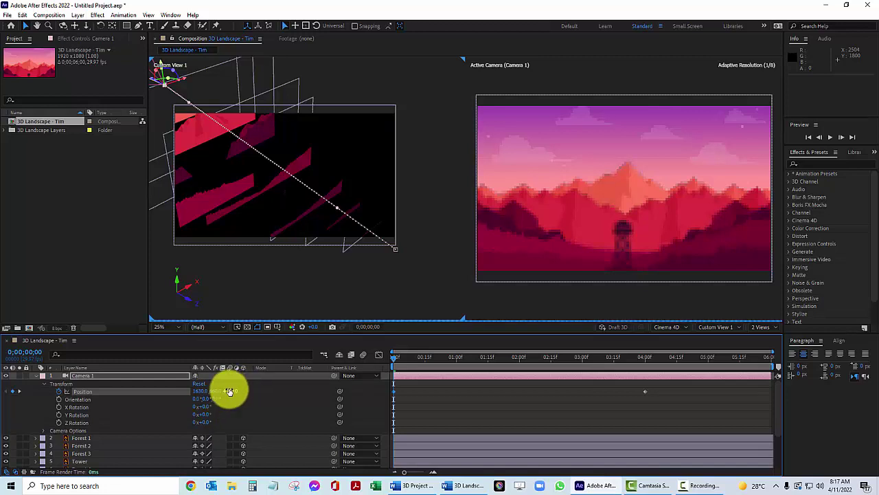
key("Return")
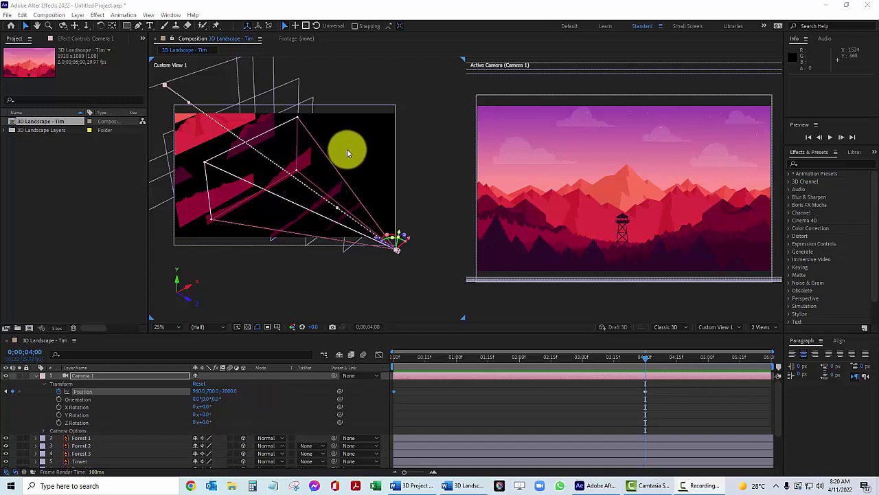
Step: Switch the second viewer to the Left 3D view and pan to frame the camera
left_click(298, 266)
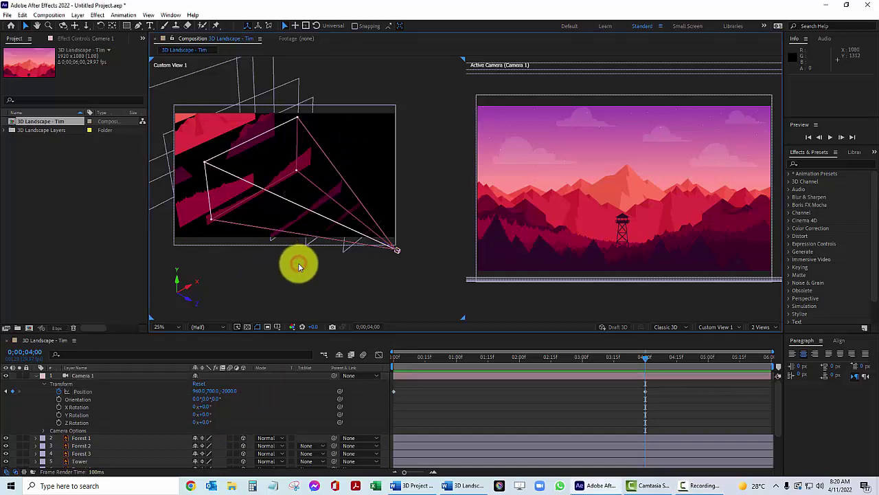
left_click(740, 328)
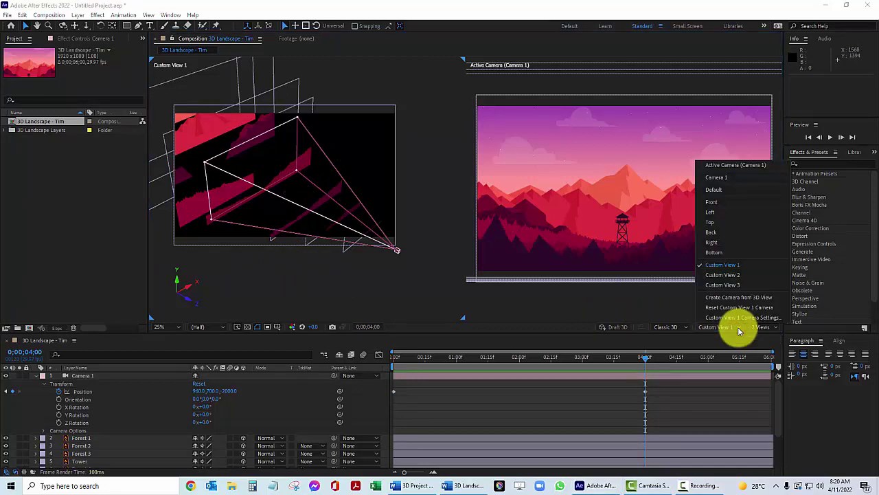
left_click(711, 212)
key("h")
left_click_drag(433, 228, 357, 228)
key("v")
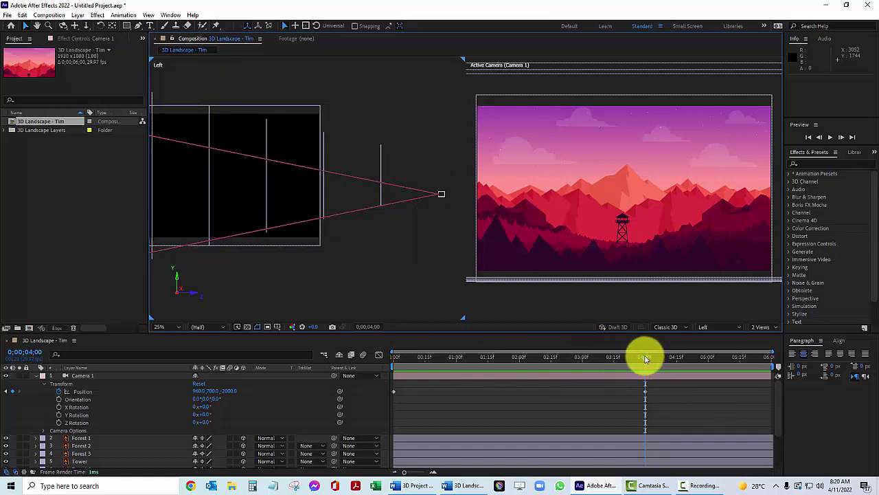
Step: Select the 4;00 Position keyframe and drag its path handle down into a curve
left_click(646, 392)
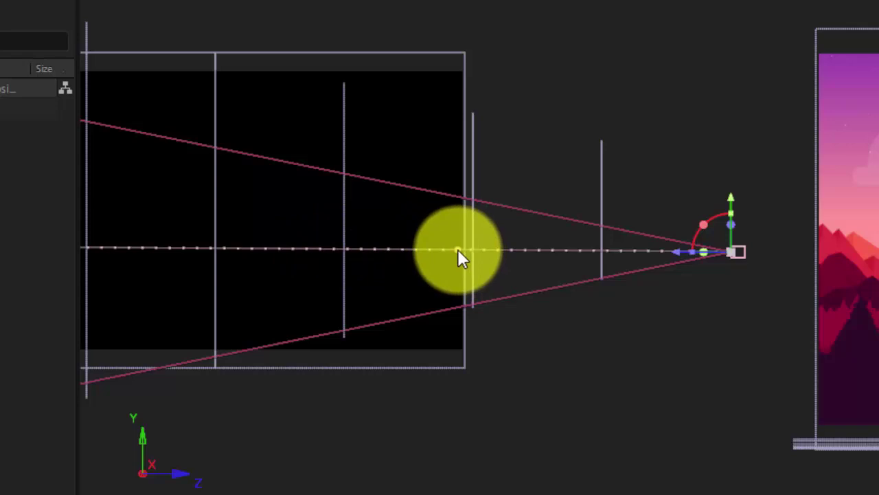
left_click_drag(458, 248, 470, 323)
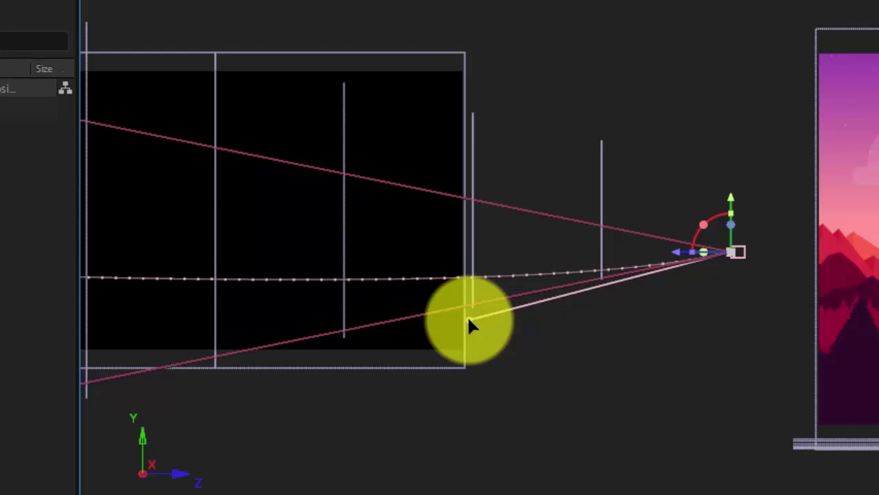
left_click_drag(469, 325, 311, 369)
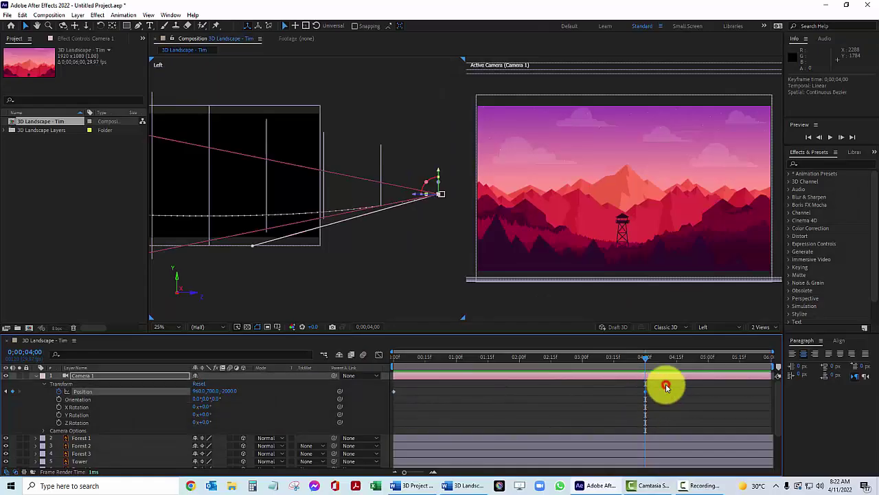
Step: Apply Easy Ease to Camera 1's Position keyframes
left_click(666, 387)
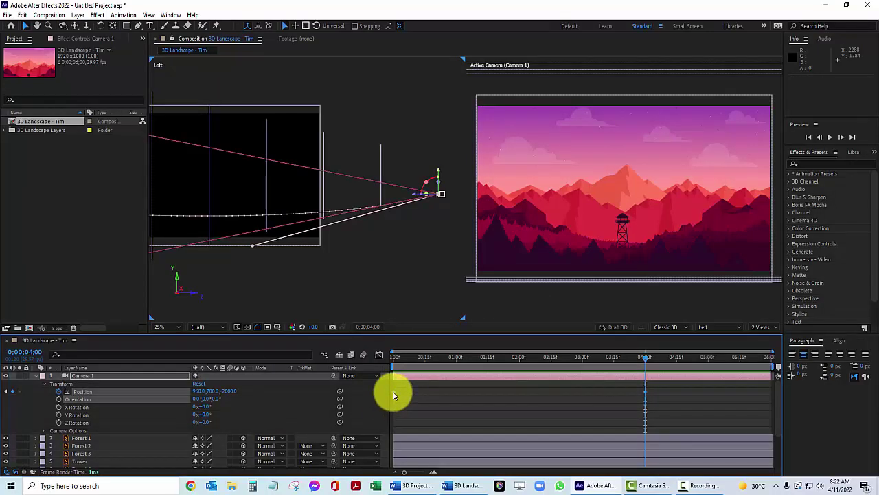
right_click(394, 395)
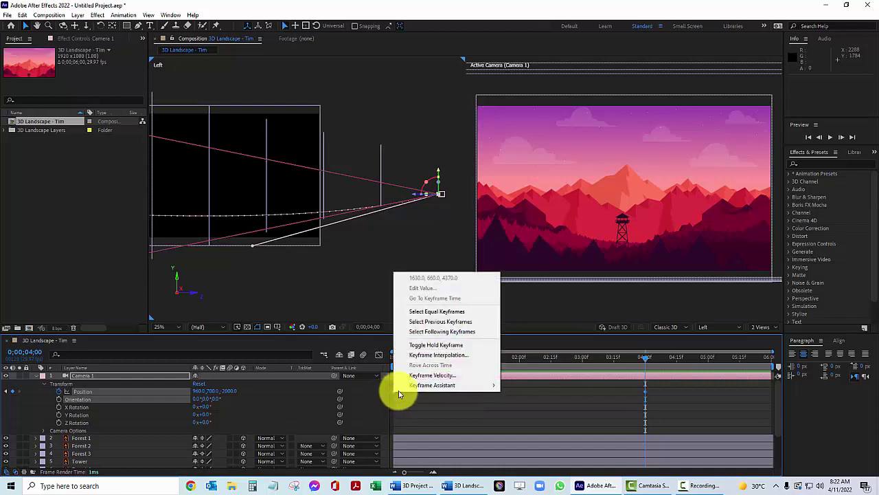
mouse_move(411, 389)
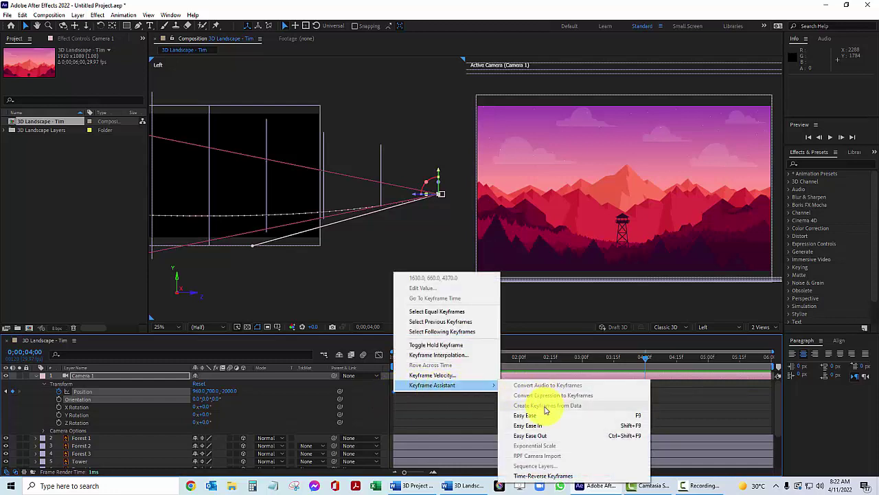
left_click(527, 416)
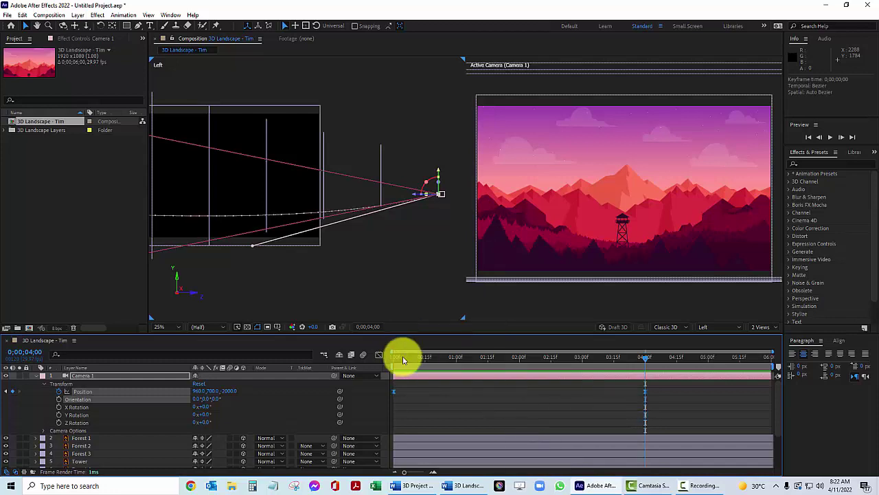
Step: Adjust the camera path around 0;00;03;00 to keep the watchtower framed, ending at the 0;00;04;00 keyframe
left_click_drag(393, 357, 584, 374)
left_click(307, 234)
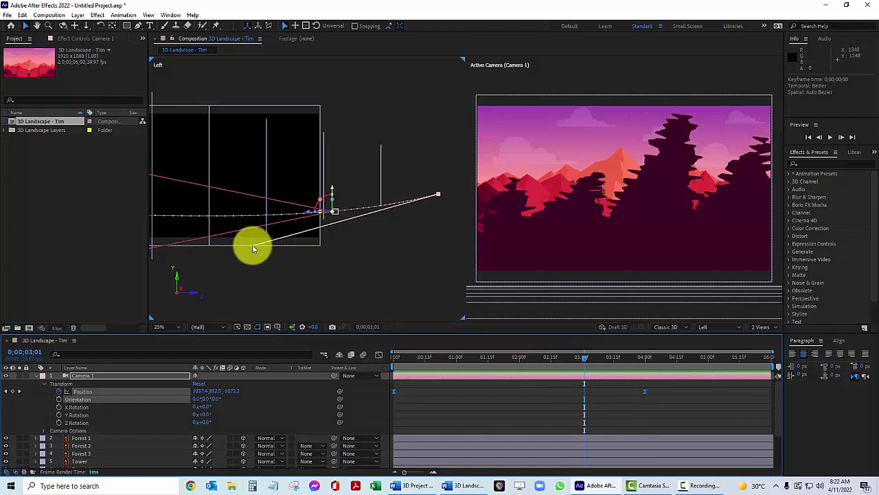
left_click_drag(253, 246, 262, 243)
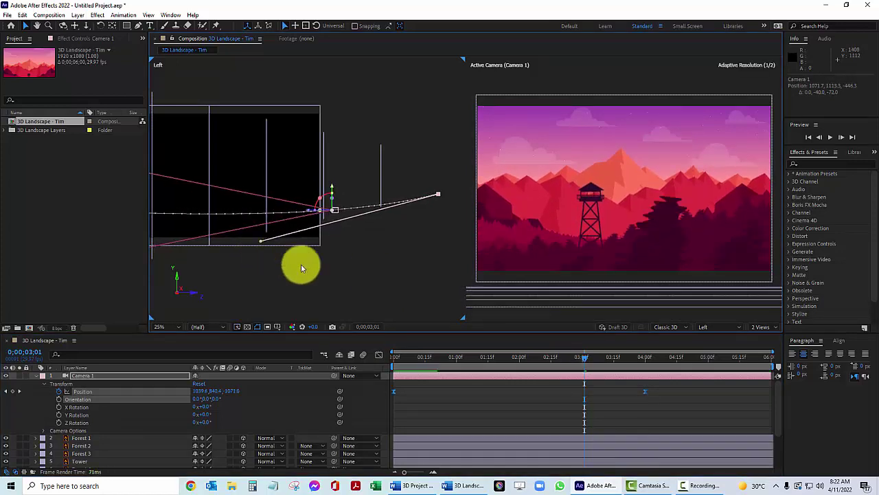
left_click_drag(585, 360, 583, 360)
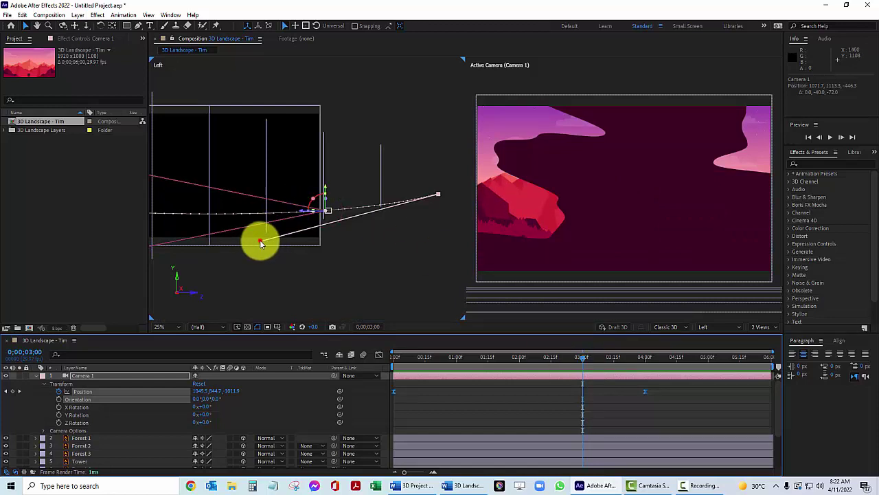
left_click_drag(257, 240, 272, 237)
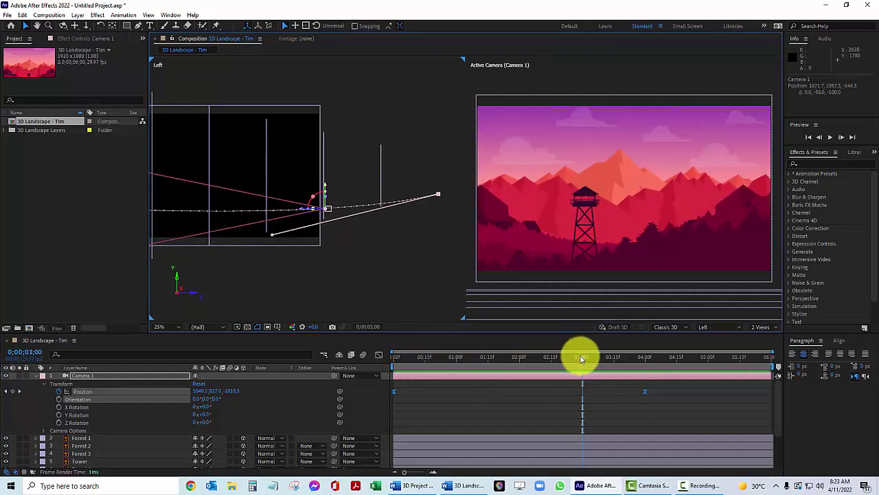
left_click_drag(582, 359, 602, 362)
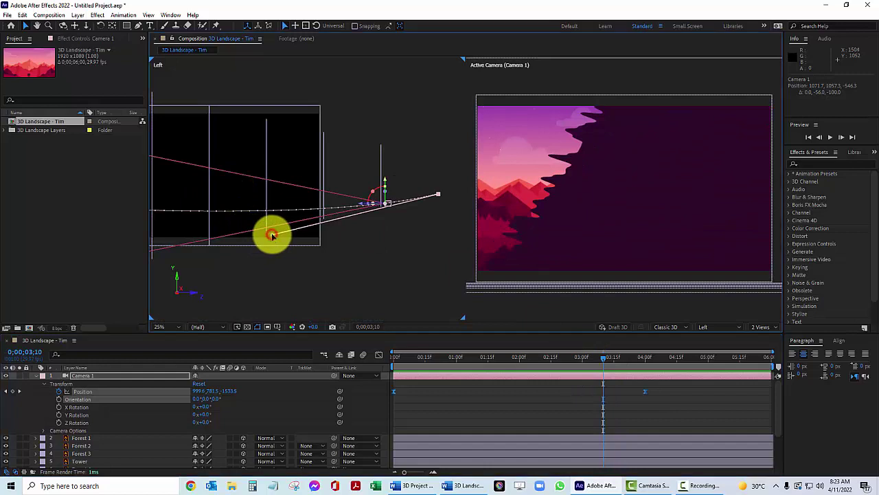
mouse_move(272, 237)
left_mouse_down()
mouse_move(275, 227)
mouse_move(280, 240)
left_mouse_up()
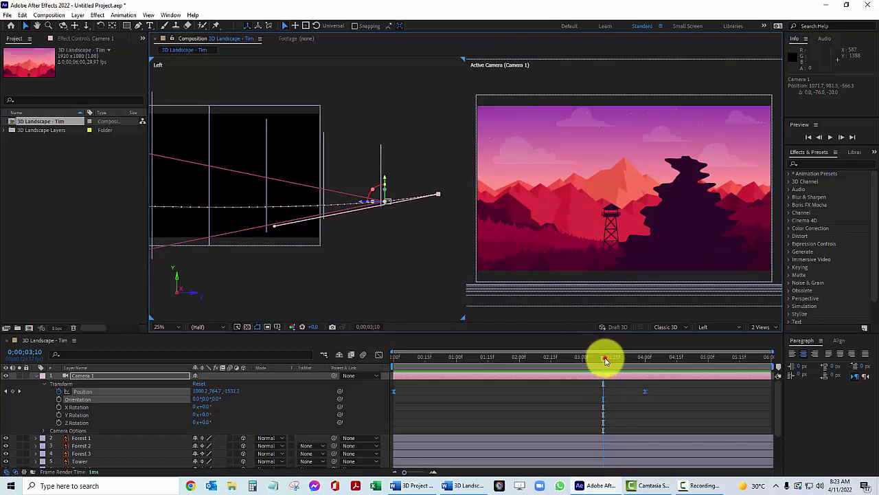
left_click_drag(605, 361, 646, 361)
key("F9")
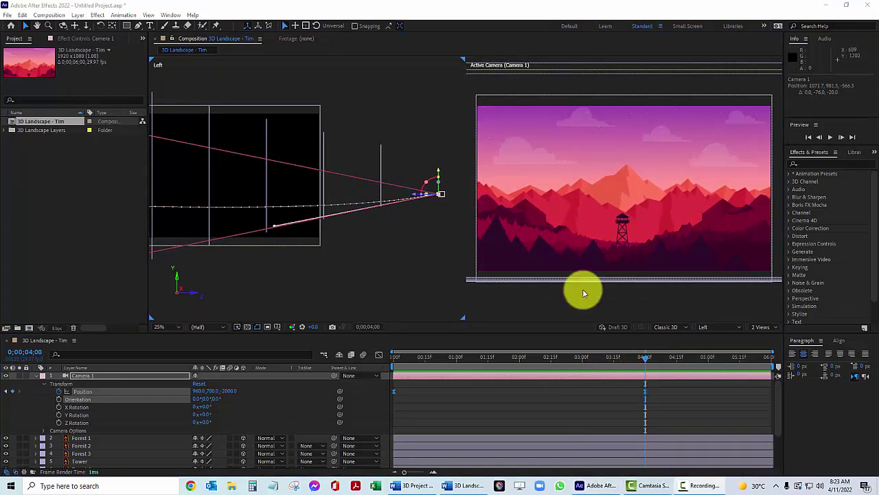
Step: In the Graph Editor's speed graph, stretch the final keyframe's ease to 100% influence
left_click(379, 356)
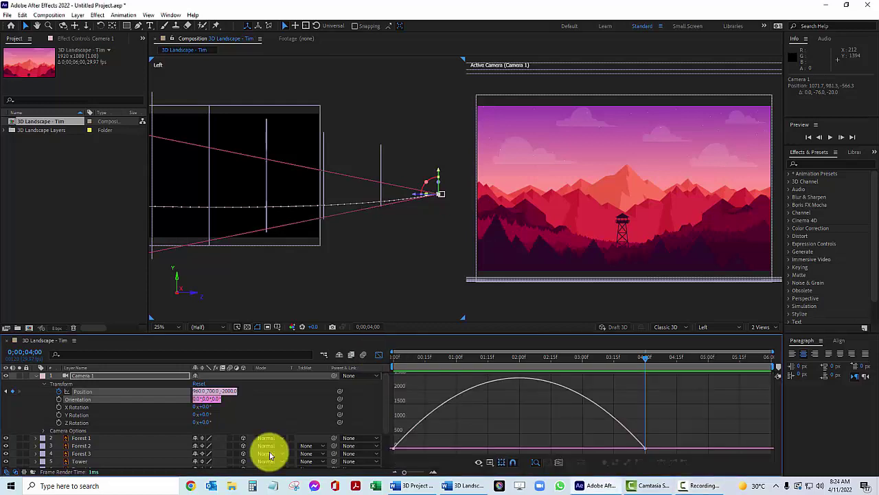
left_click(490, 463)
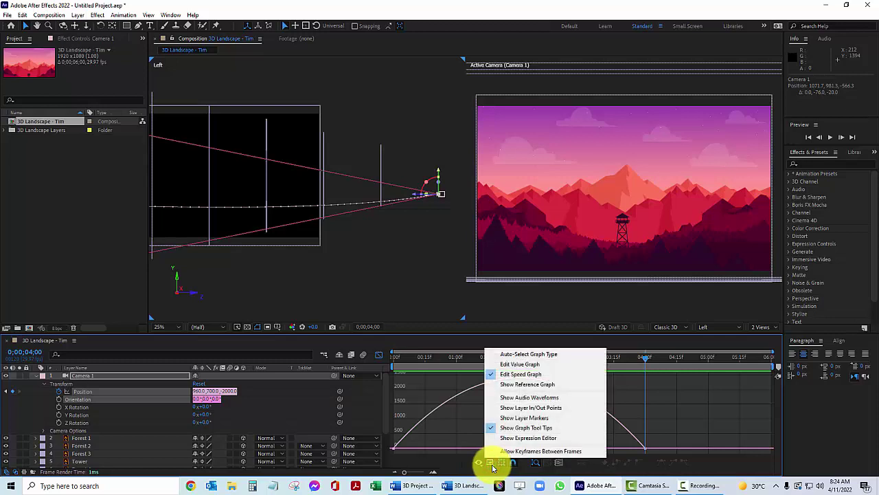
left_click(518, 375)
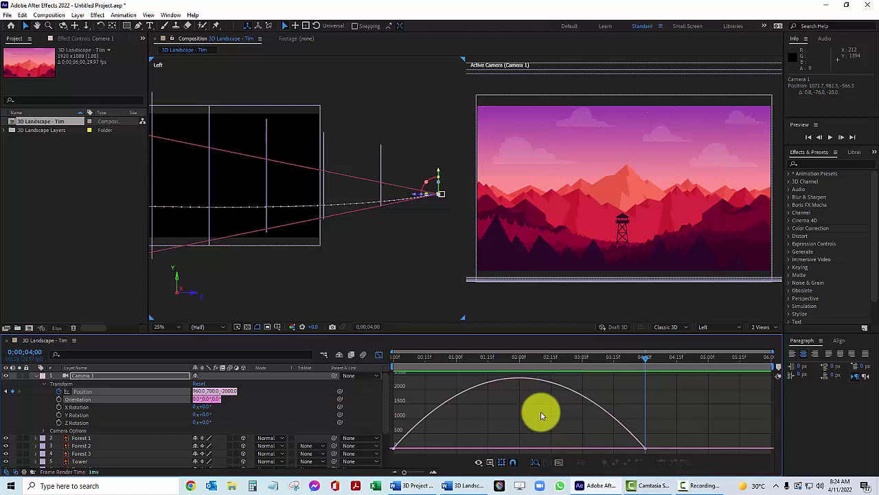
mouse_move(643, 450)
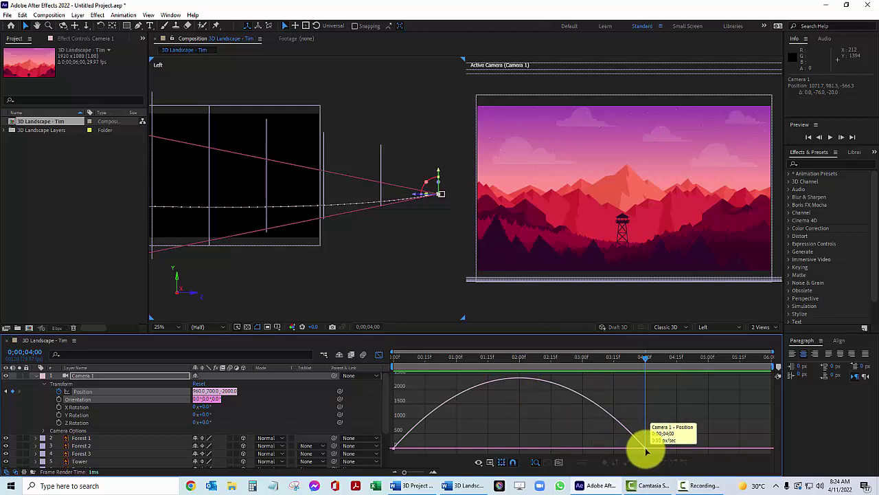
left_click(646, 450)
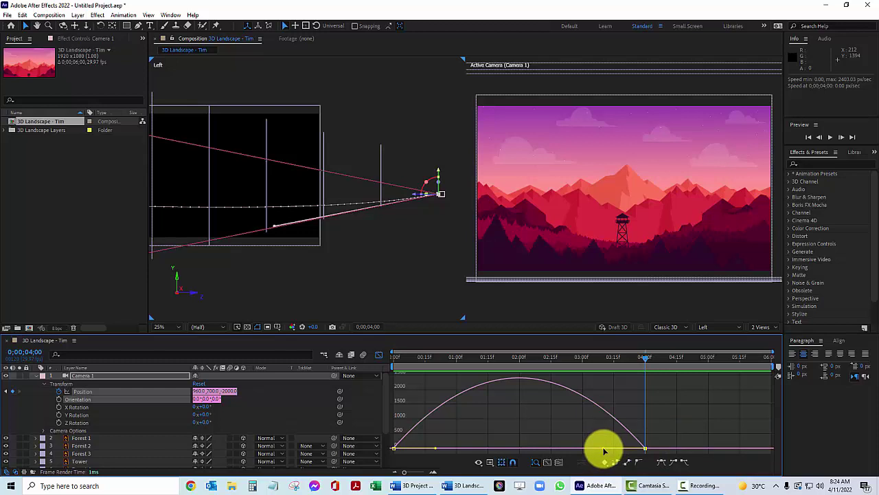
left_click_drag(603, 450, 492, 447)
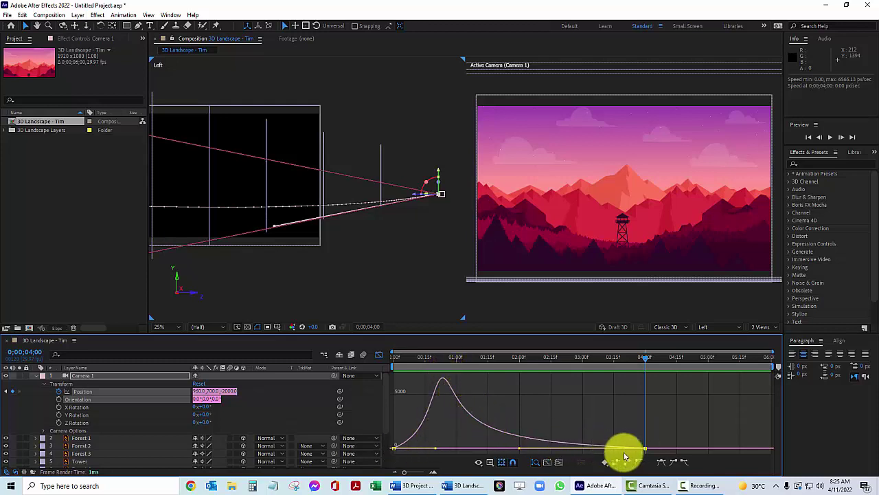
Step: Preview the camera move, nudge its position in the side view around 0;00;02;02, and collapse Camera 1
left_click_drag(646, 357, 369, 363)
key("space")
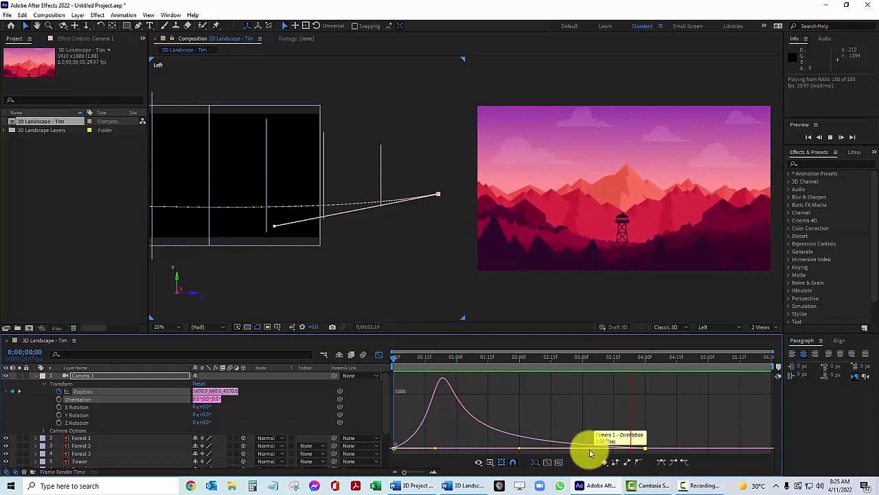
key("space")
left_click_drag(631, 362, 554, 380)
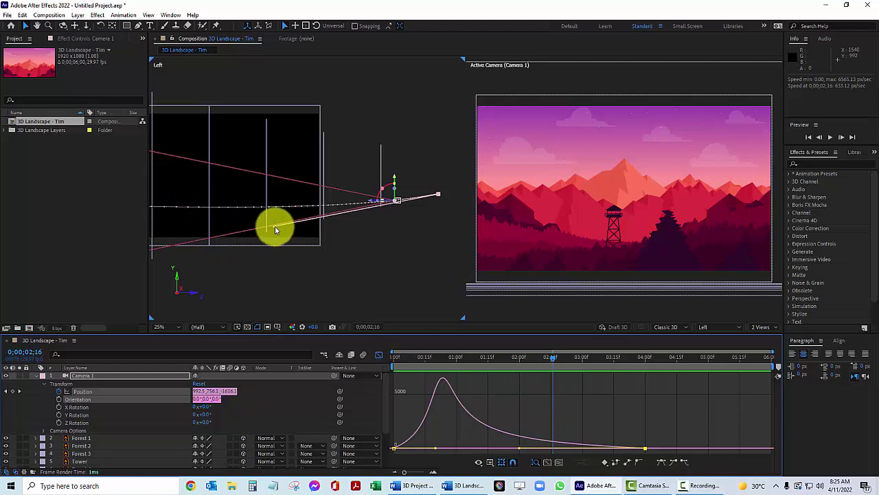
left_click_drag(275, 227, 308, 218)
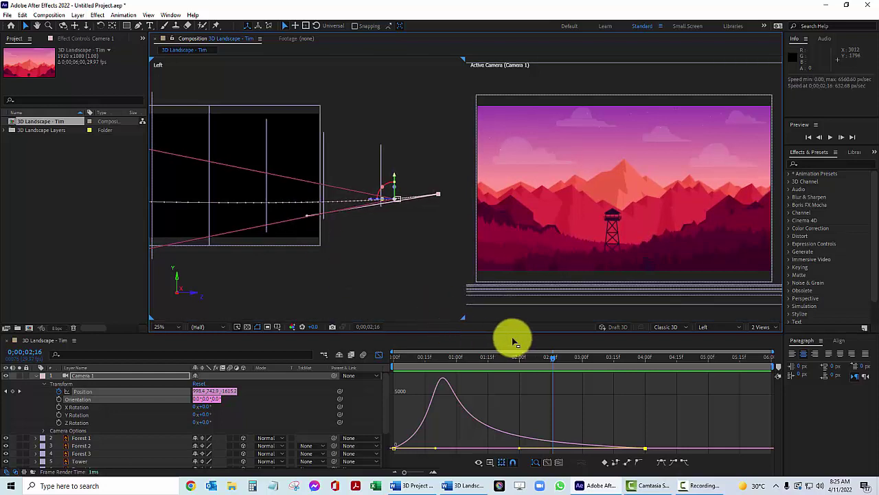
left_click_drag(556, 359, 625, 359)
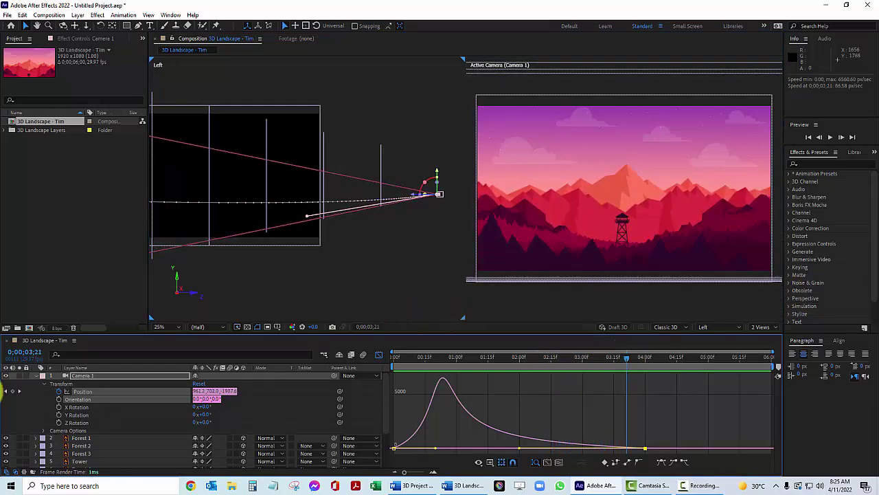
left_click(37, 375)
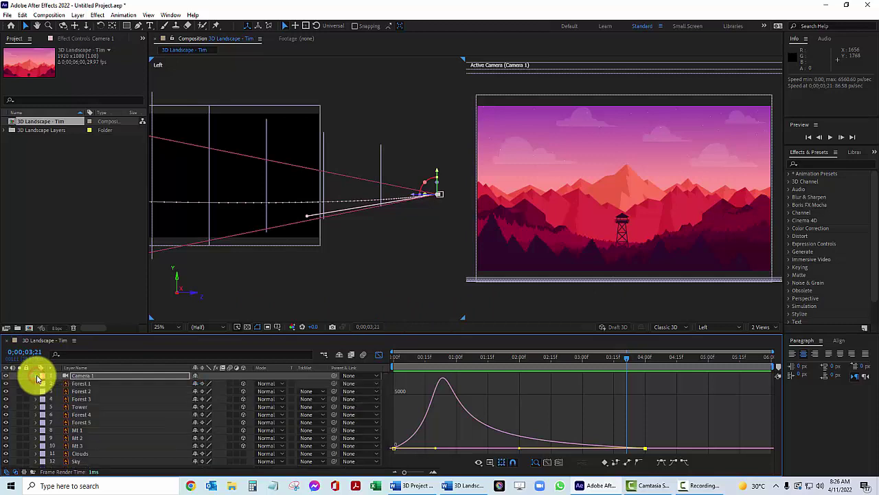
Step: Switch the timeline back to layer bars and import REI.ai with Import Kind set to Footage
left_click(377, 356)
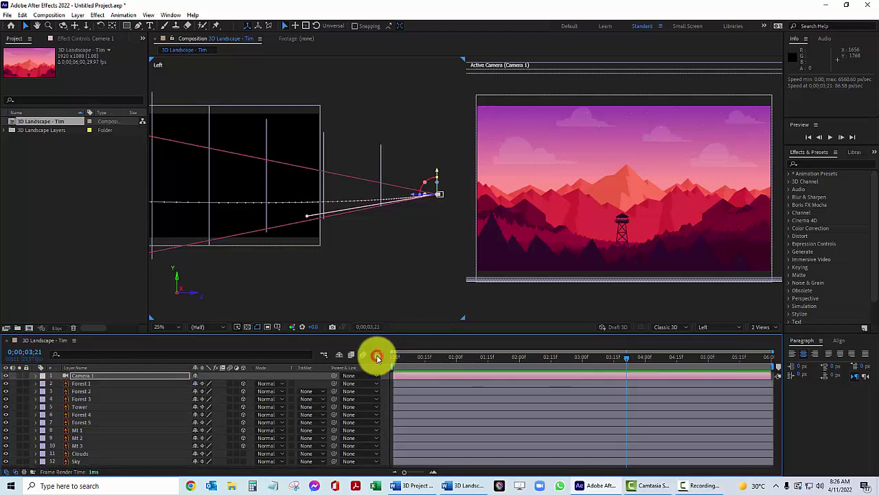
left_click(8, 16)
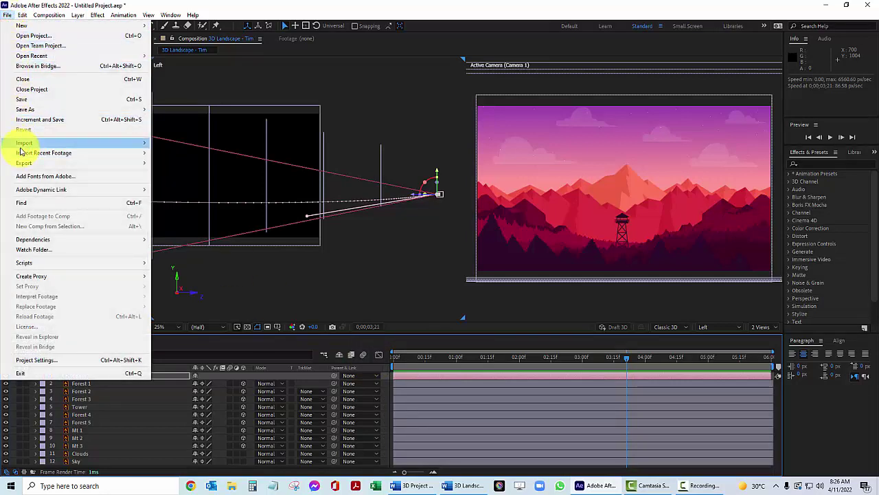
mouse_move(24, 146)
left_click(181, 144)
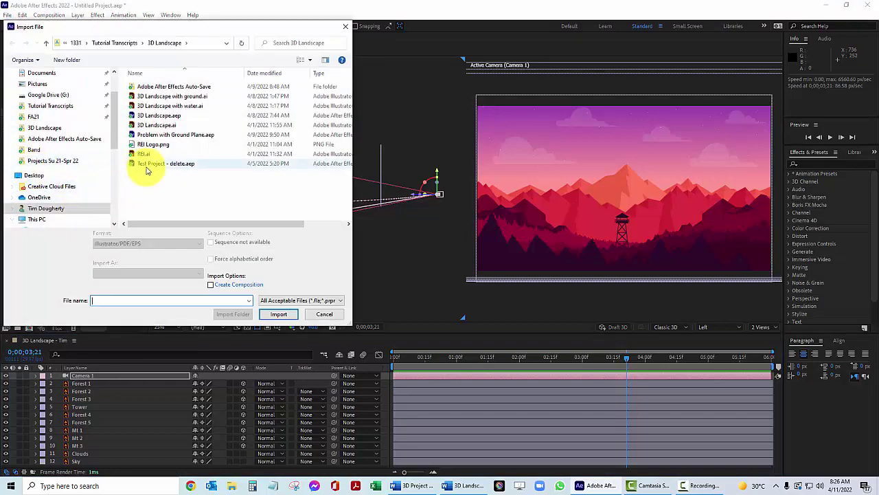
left_click(141, 154)
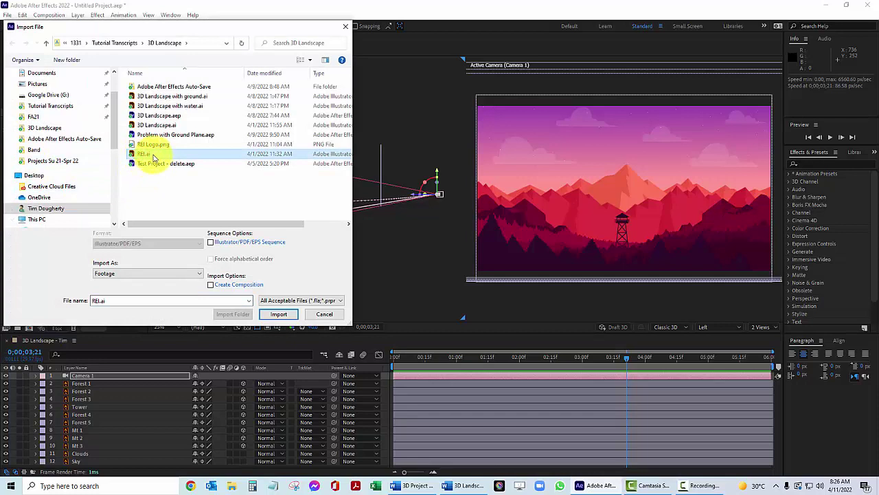
left_click(278, 316)
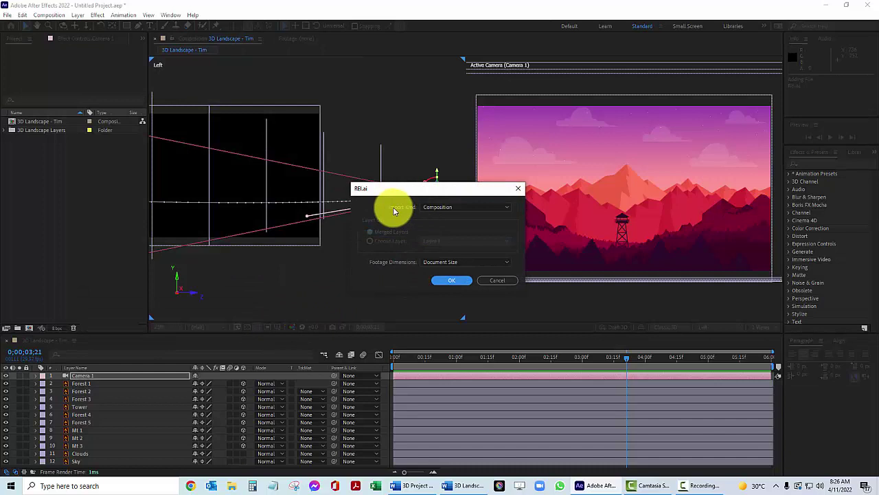
left_click(505, 207)
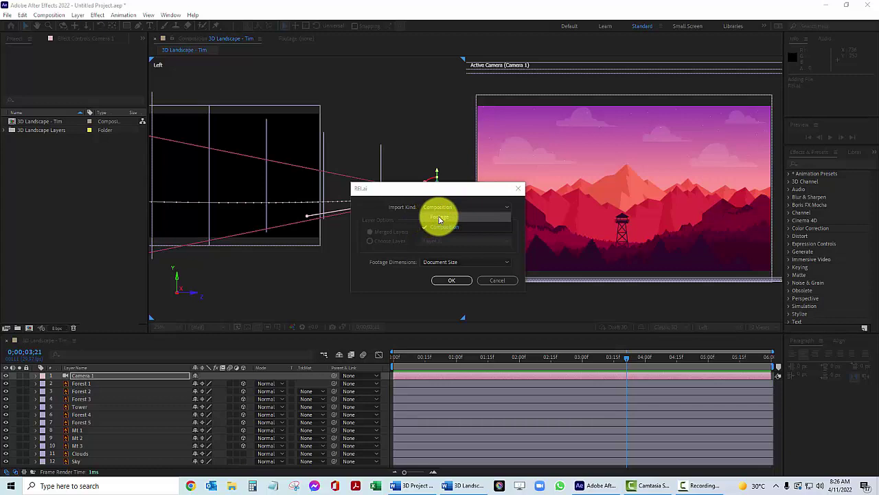
left_click(440, 218)
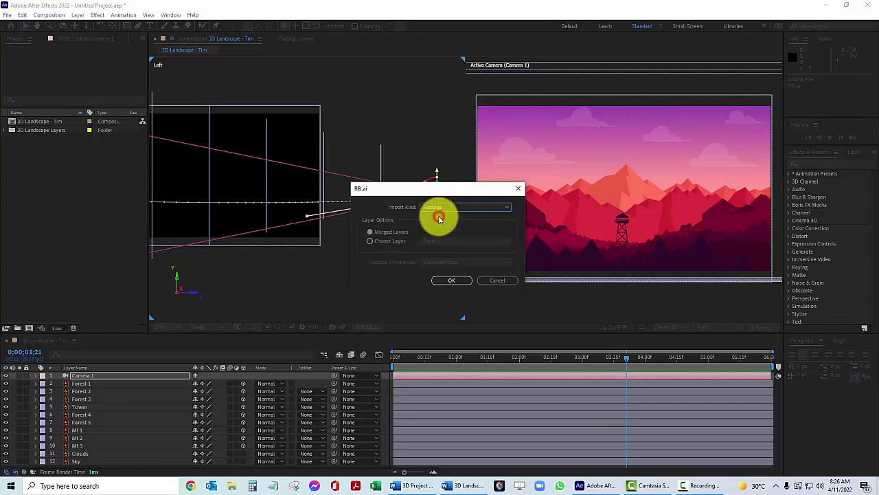
left_click(450, 282)
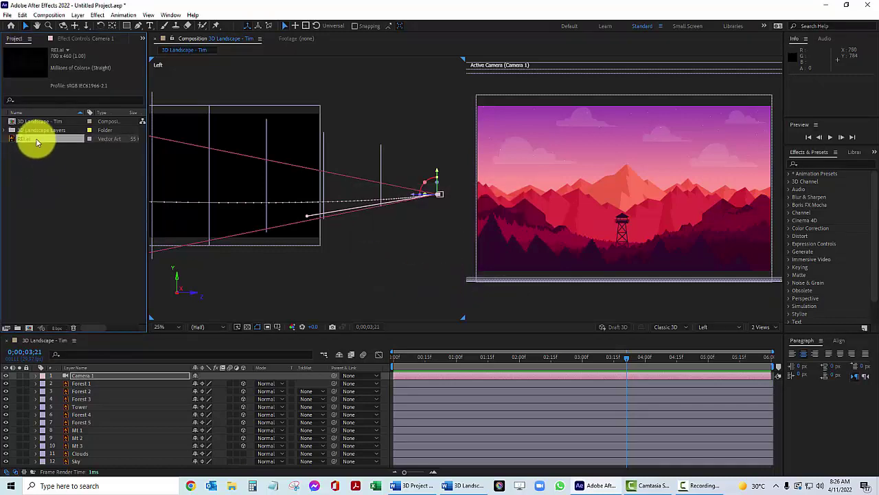
Step: Add REI.ai below Camera 1, reveal its Position and Scale, and make it a 3D layer
left_click_drag(38, 142, 79, 377)
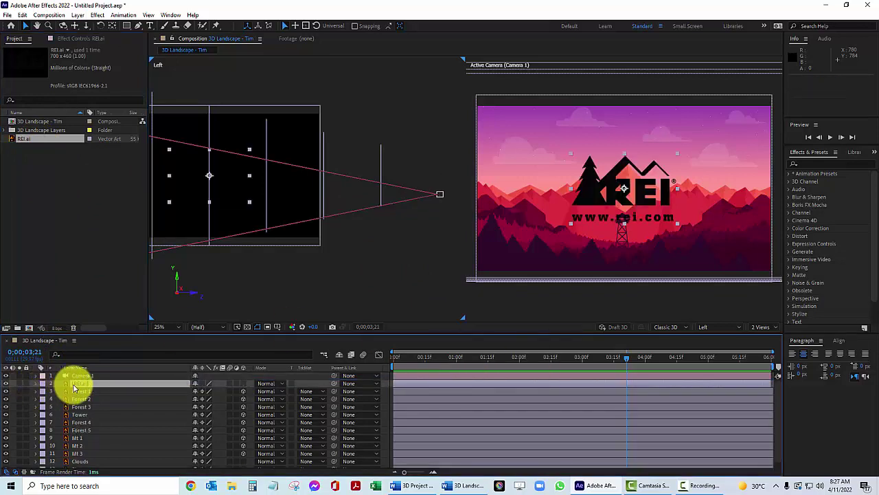
key("p")
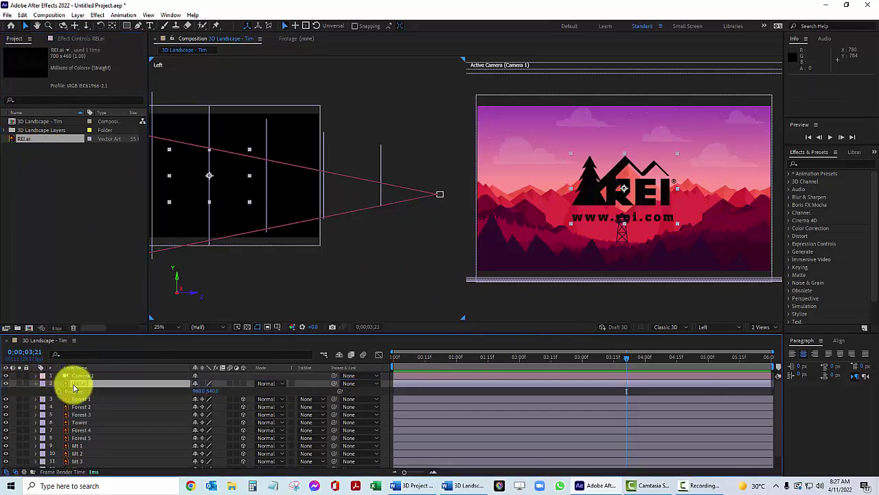
key("shift+s")
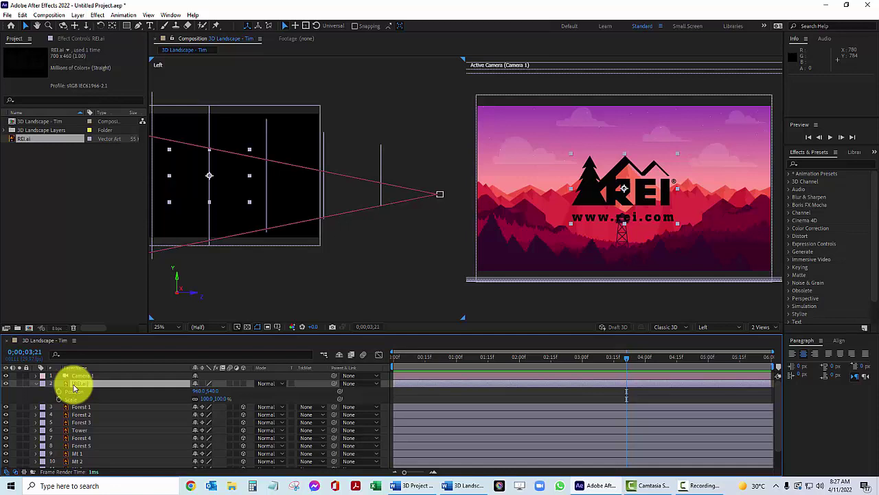
left_click(244, 382)
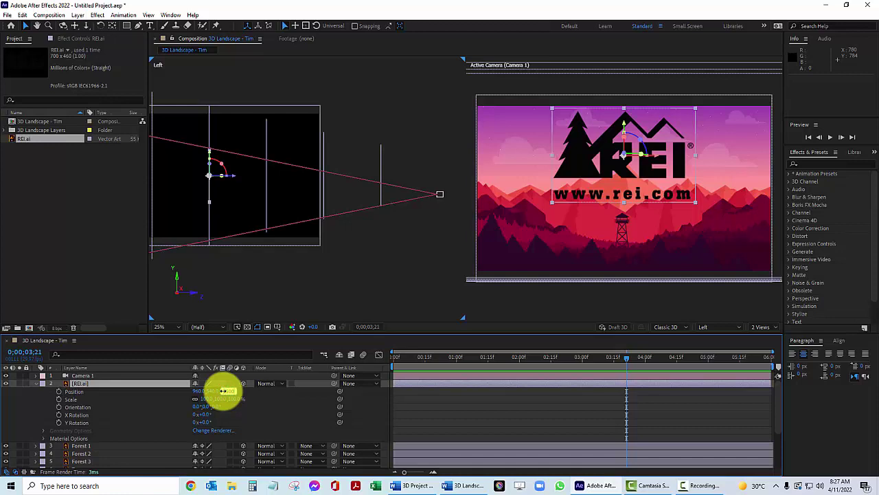
Step: Position the REI logo at 960, 470, 2500 and scale it to 200%
left_click_drag(223, 391, 228, 390)
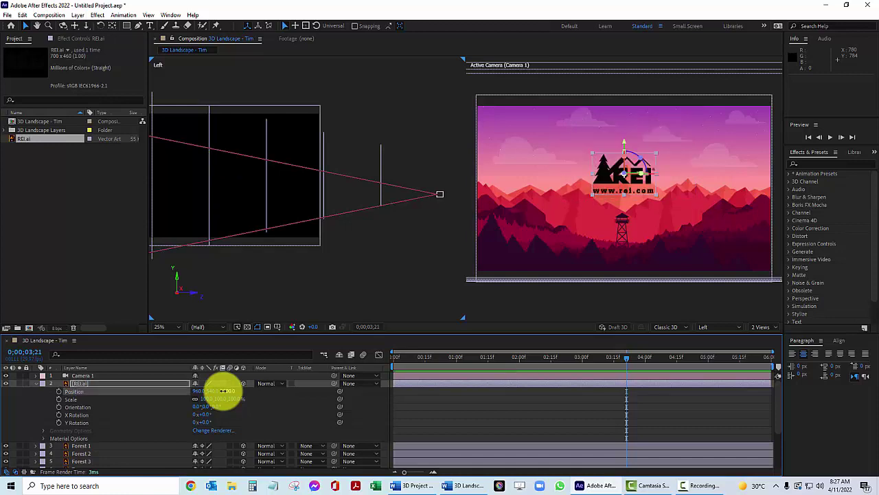
left_click(210, 391)
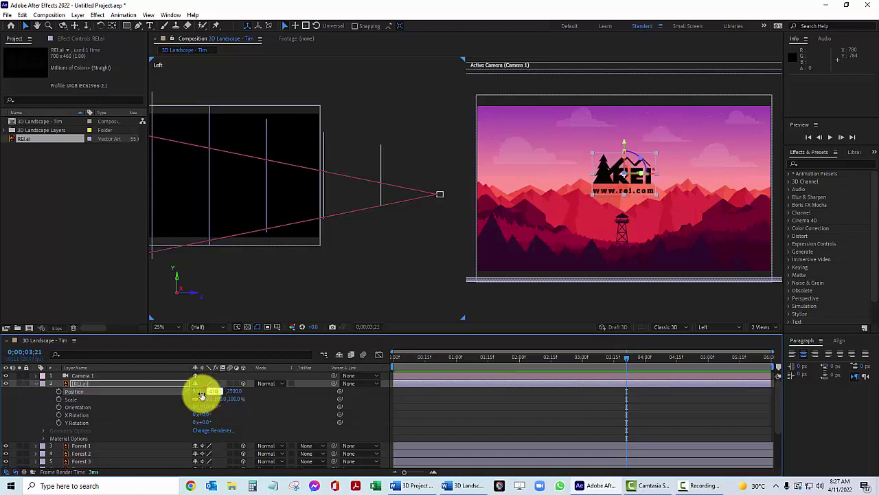
type("400")
key("Return")
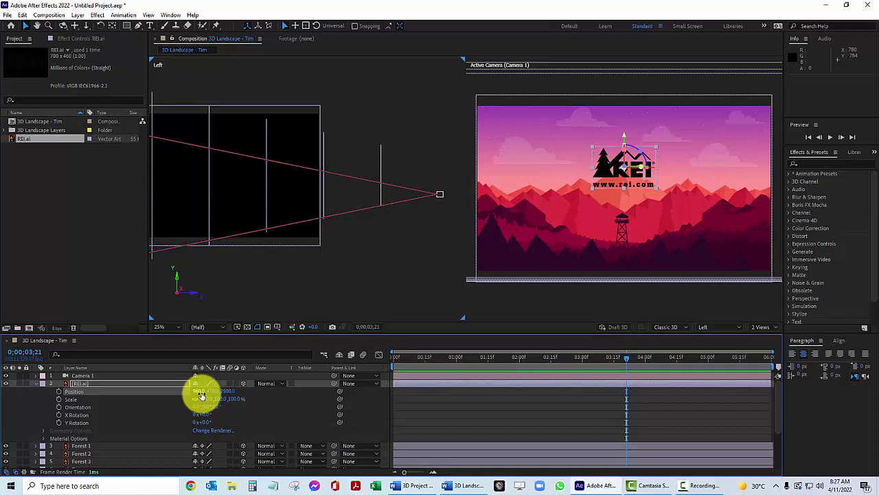
left_click(234, 399)
type("200")
key("Return")
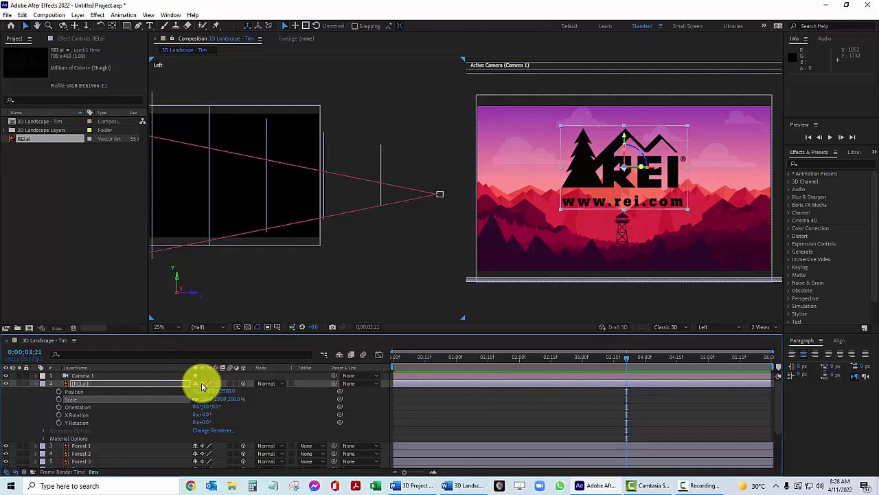
key("Page_Down")
key("Page_Down")
key("Page_Down")
key("Page_Down")
key("Page_Down")
key("Page_Down")
key("Page_Down")
key("Page_Down")
key("Page_Down")
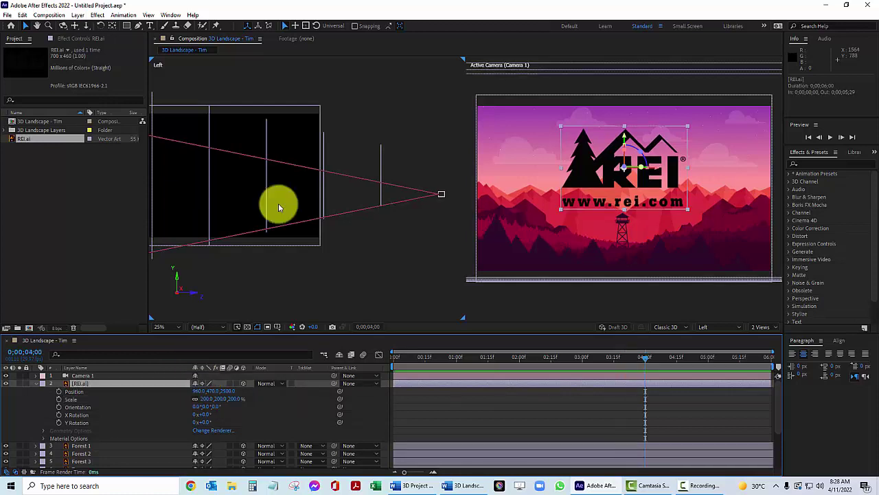
Step: Switch the second viewport to Custom View 1, pan to frame the scene, and collapse the REI.ai layer
left_click(278, 203)
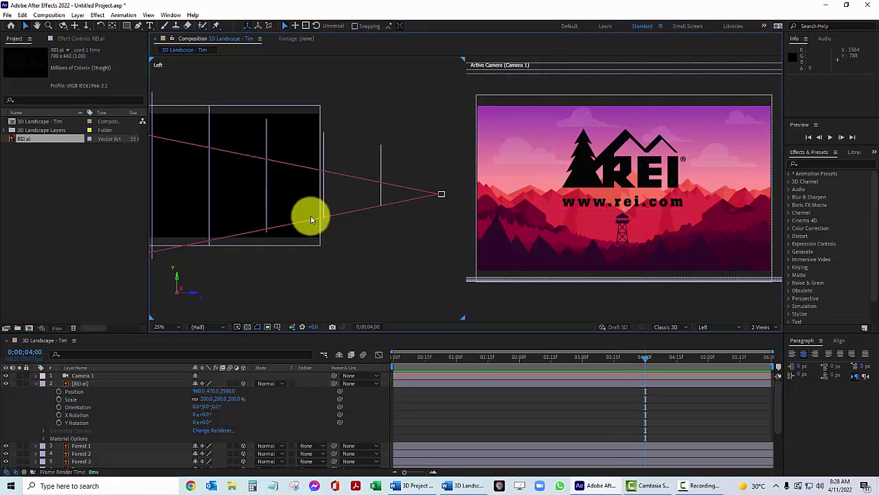
left_click(737, 330)
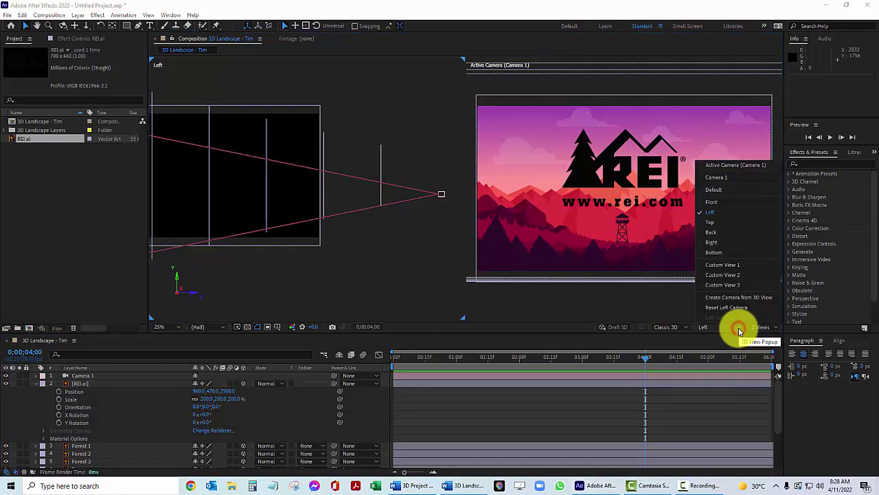
left_click(720, 265)
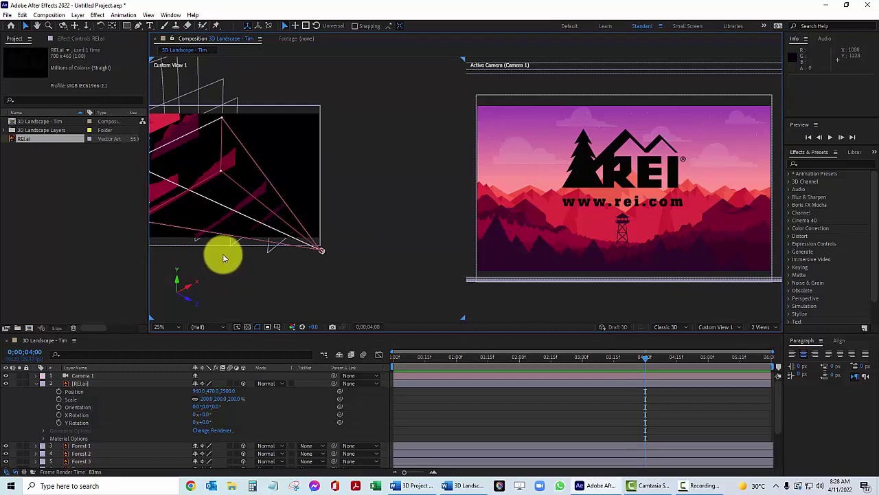
left_click_drag(219, 182, 304, 200)
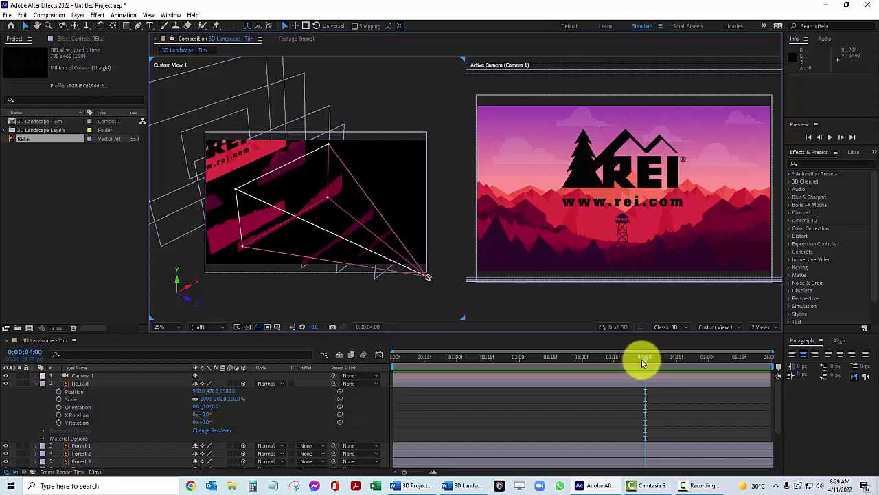
left_click_drag(644, 358, 645, 378)
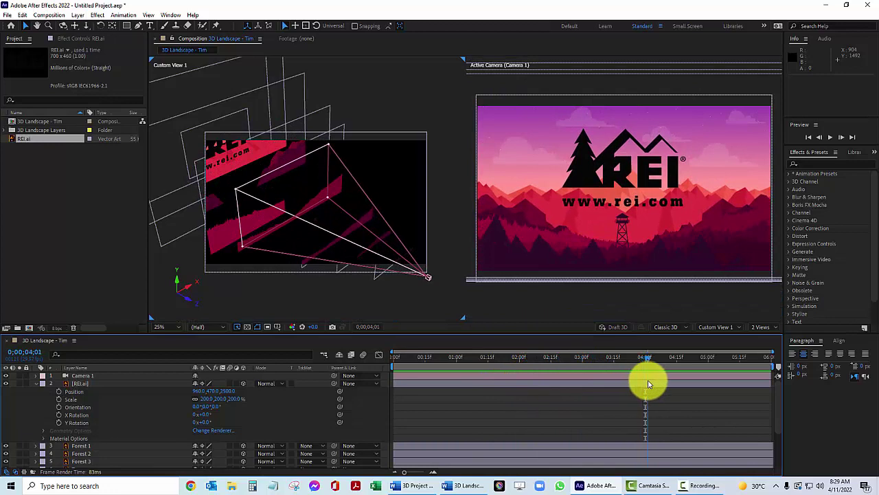
left_click(36, 384)
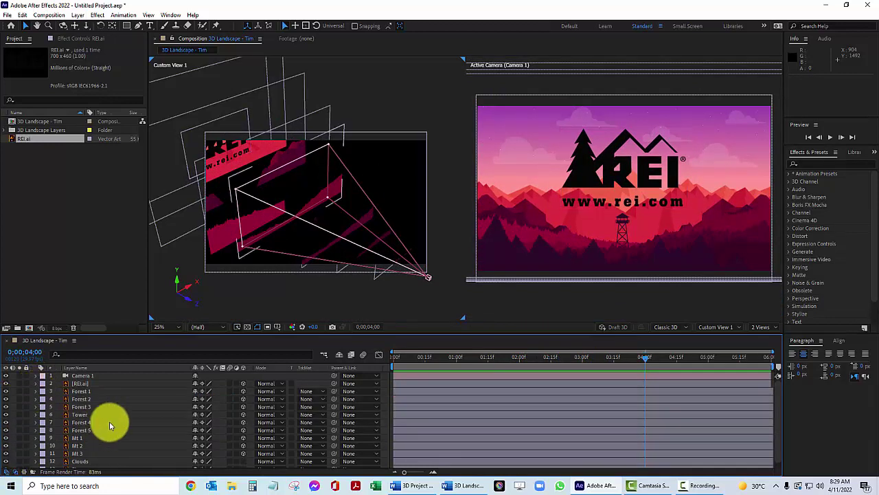
Step: Set a starting Position keyframe on the Clouds layer with X 785
scroll(110, 422, "down", 1)
left_click(79, 456)
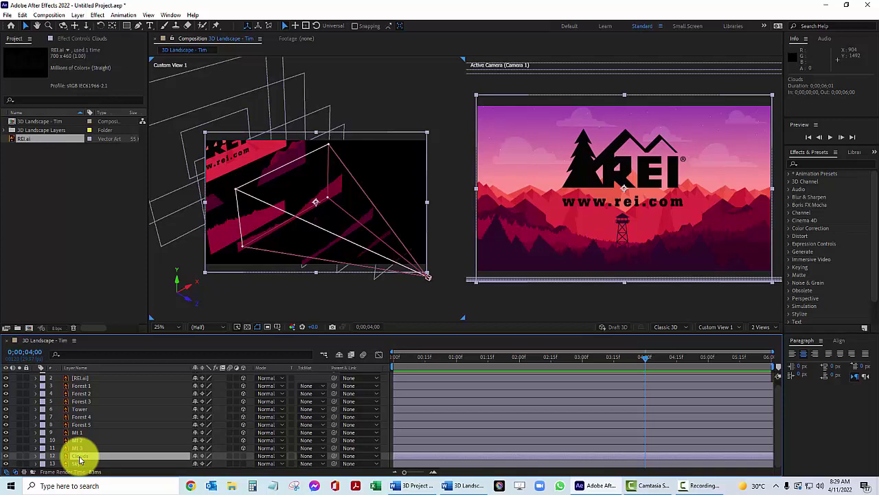
key("p")
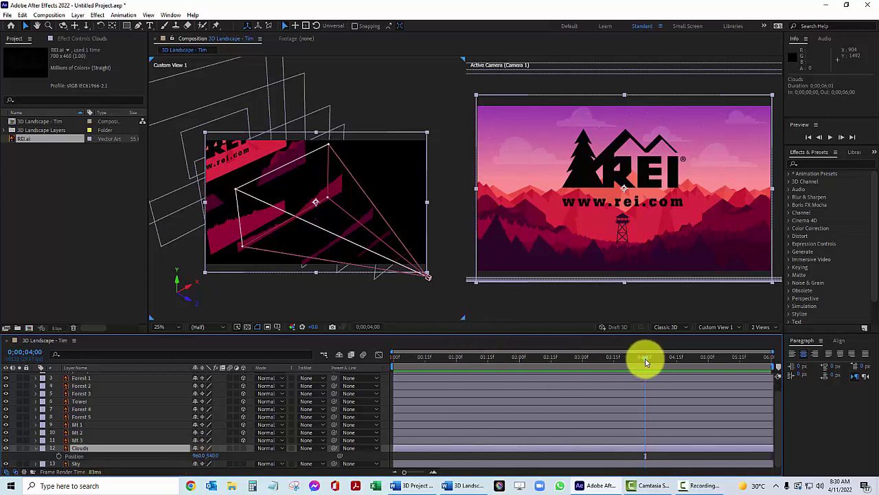
key("Home")
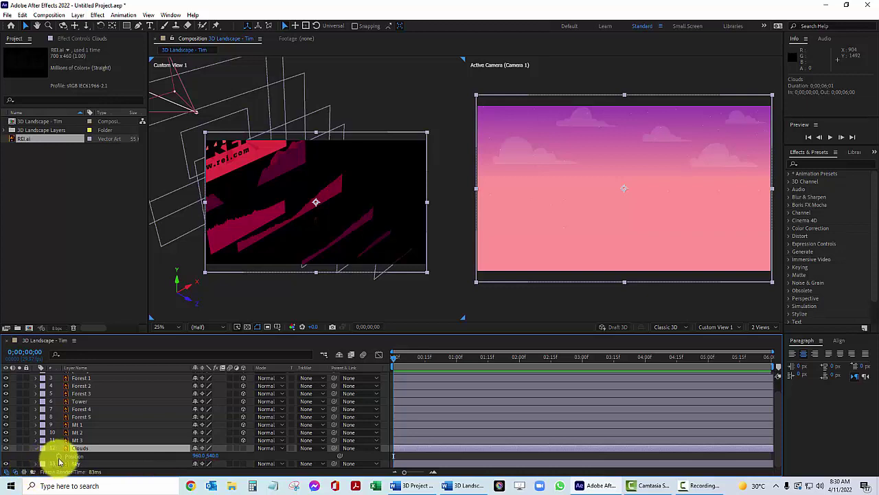
left_click(58, 456)
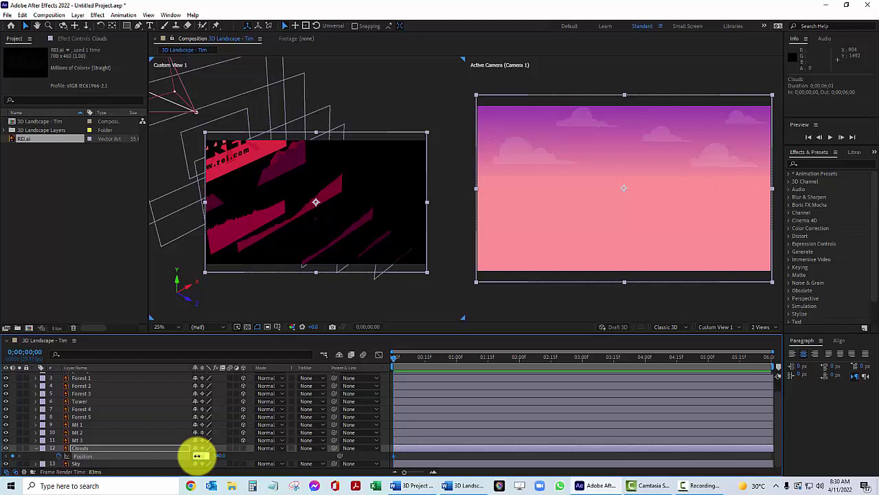
type("785")
key("Return")
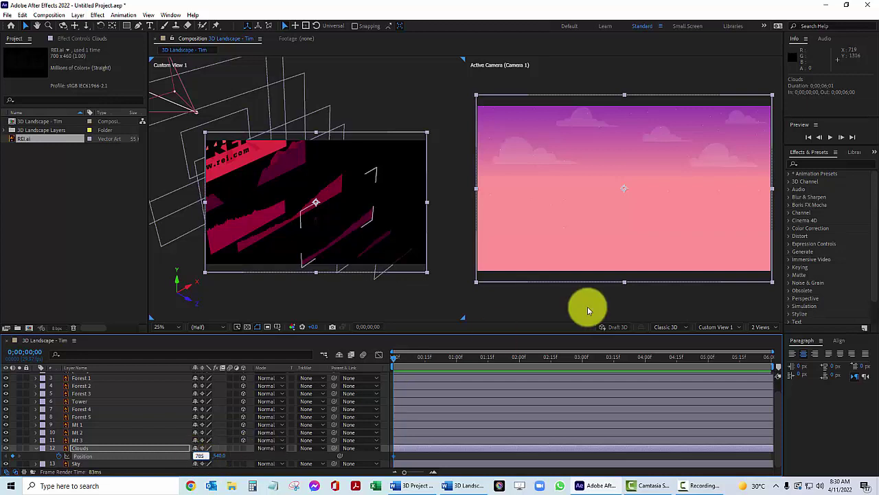
Step: Set the Clouds X position to 1010 at the end and preview the drift
left_click_drag(395, 364, 779, 369)
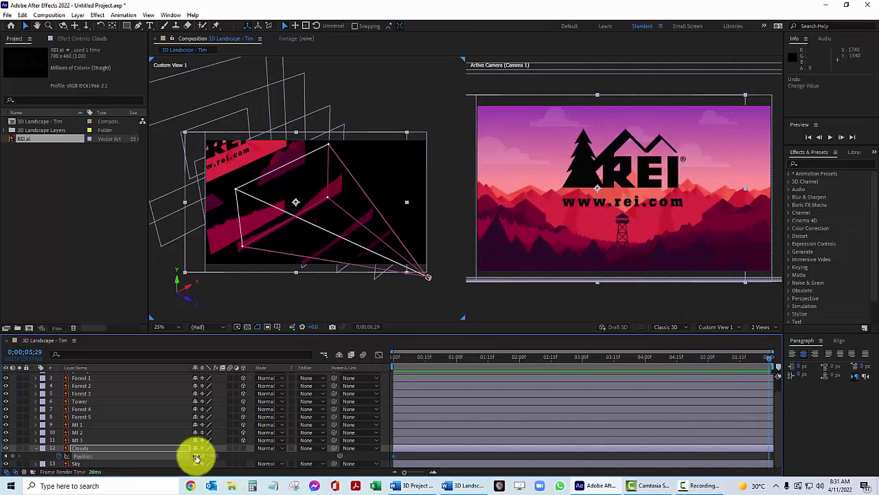
left_click(198, 456)
type("1010")
key("Return")
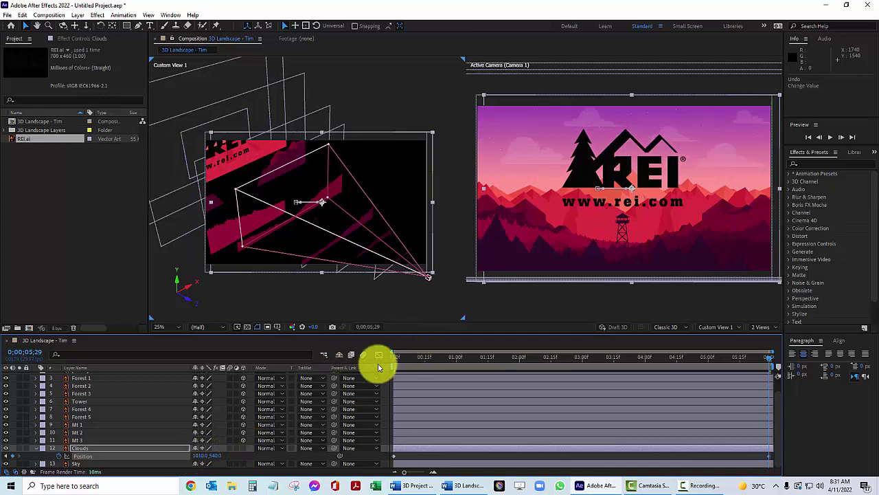
key("space")
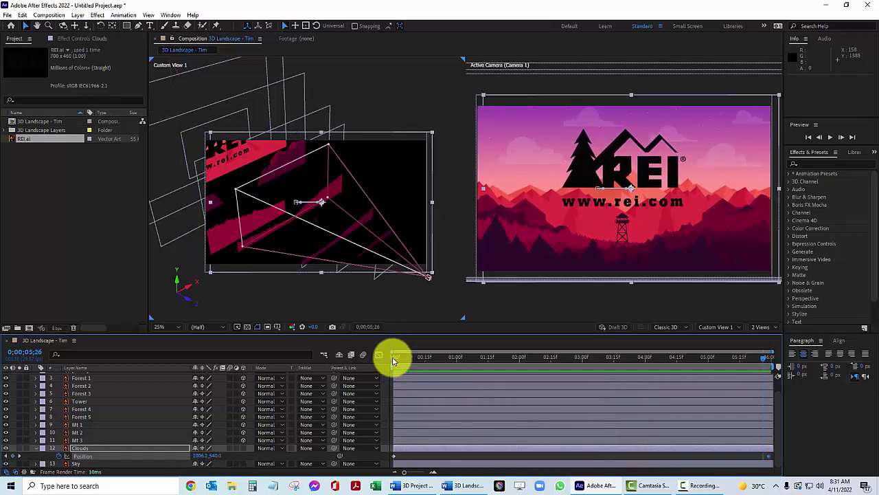
key("space")
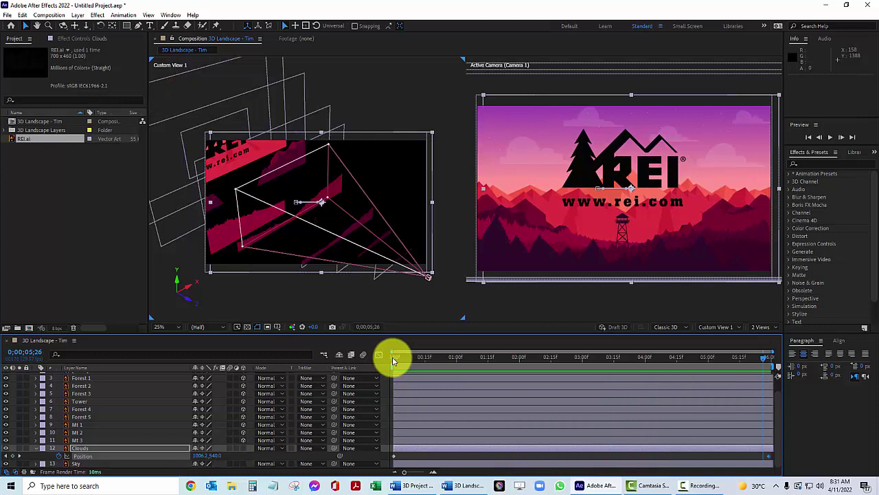